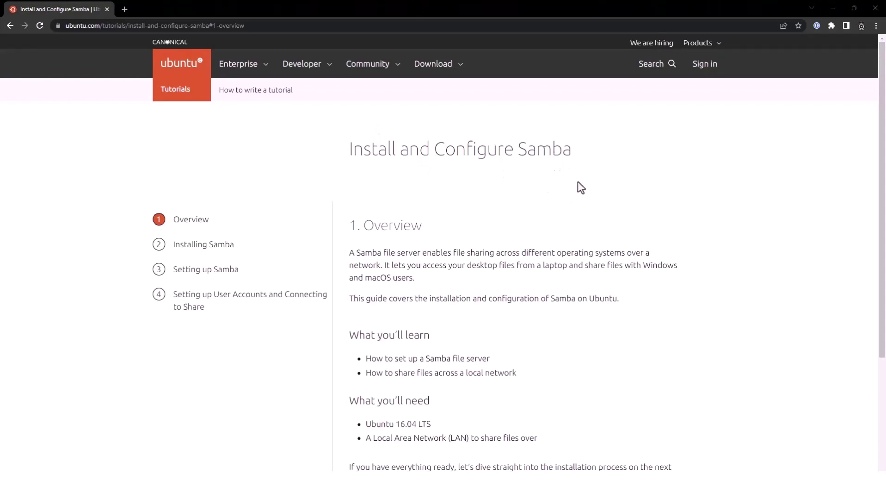
Scroll through the Install and Configure Samba tutorial and back up to its Overview section
scroll(578, 182, down, 3)
scroll(578, 182, up, 1)
scroll(578, 182, up, 2)
Maximize Command Prompt and confirm with nslookup that networkbopi resolves to 192.168.10.120
key(alt+Tab)
drag(374, 47, 496, 88)
click(549, 85)
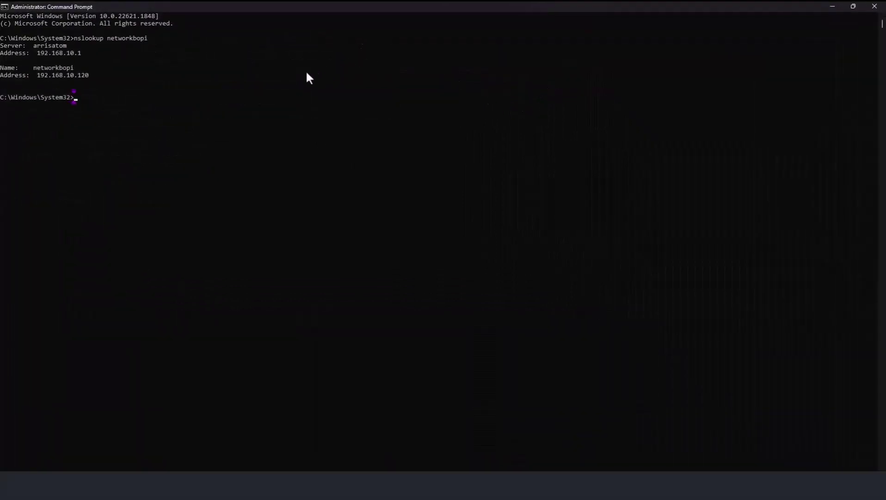
click(135, 108)
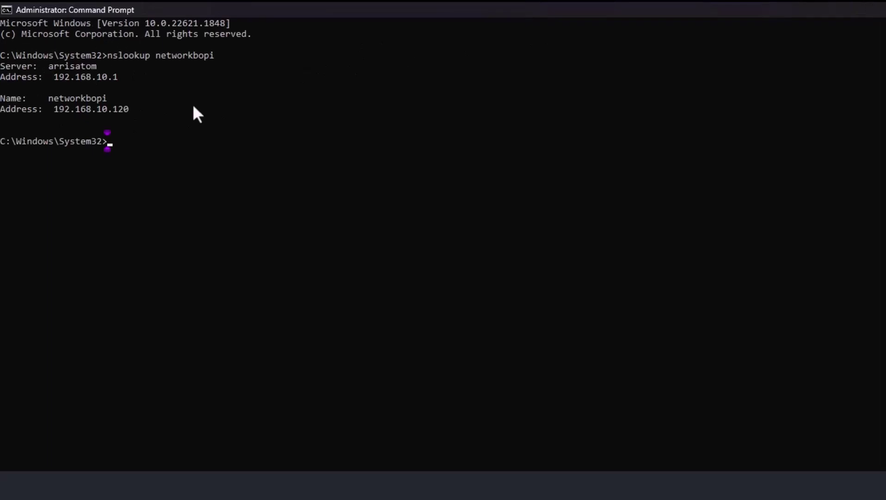
text(nslookup network)
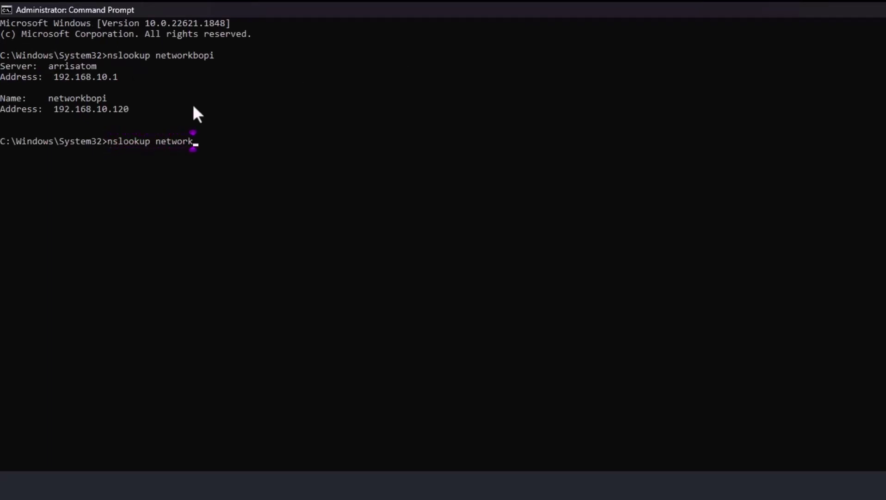
text(bopi)
key(Return)
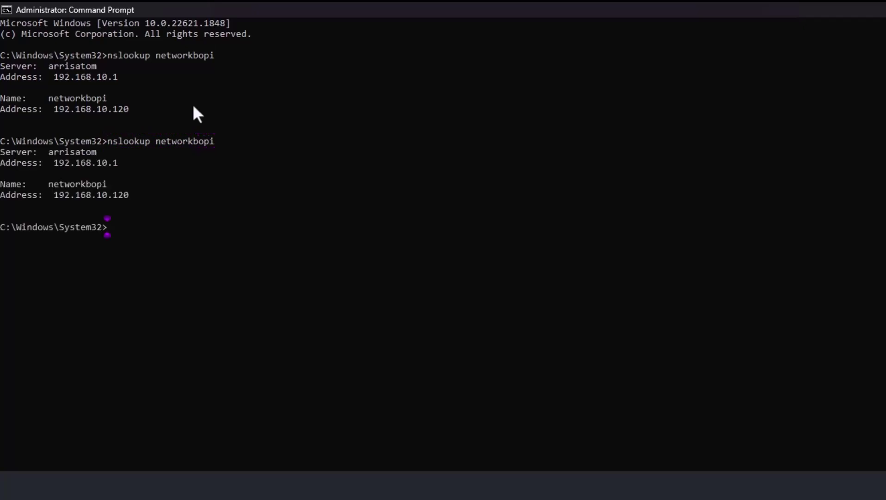
SSH into the Pi at 192.168.10.120, accept its host key, and enter the password
text(ssh bmorgan)
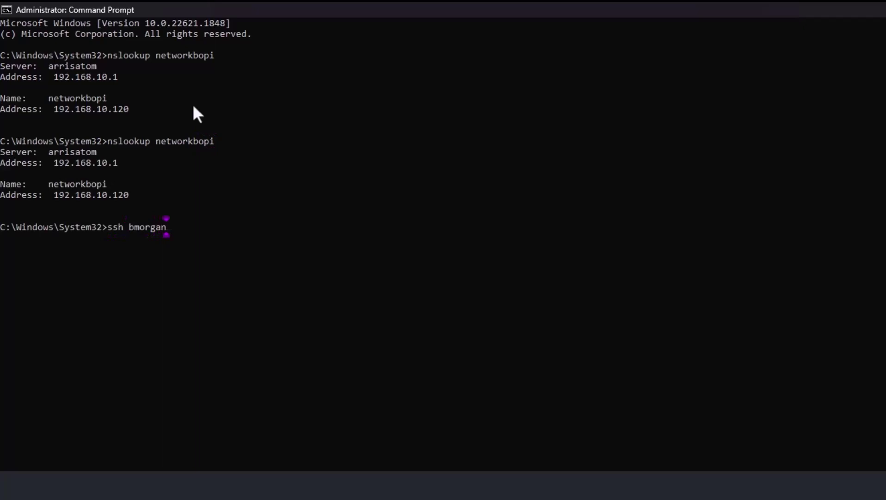
text(@192.168.10.120)
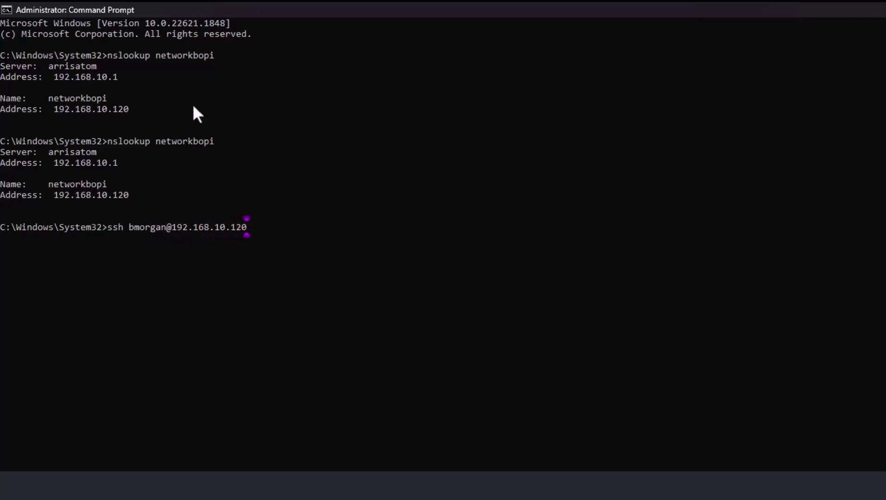
key(Return)
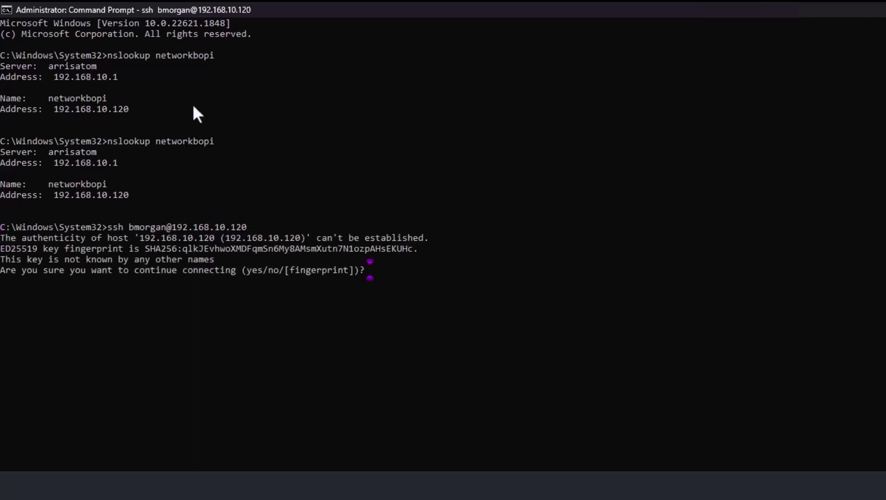
text(yes)
key(Return)
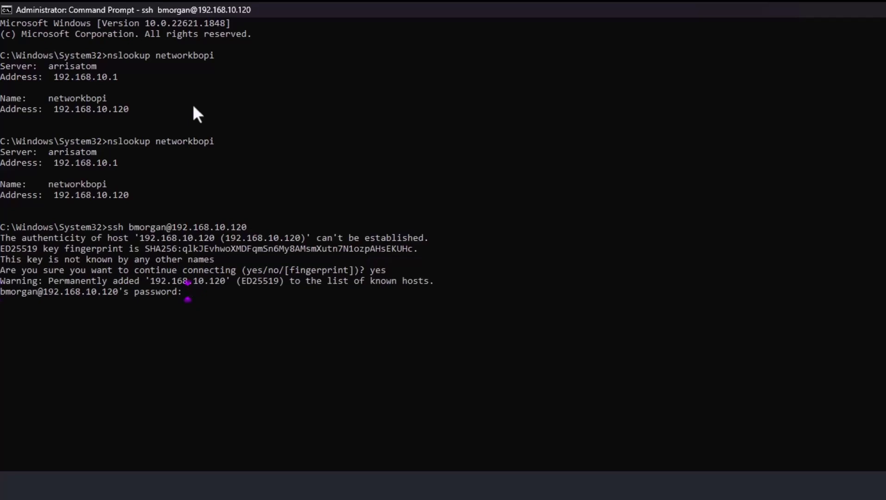
key(Return)
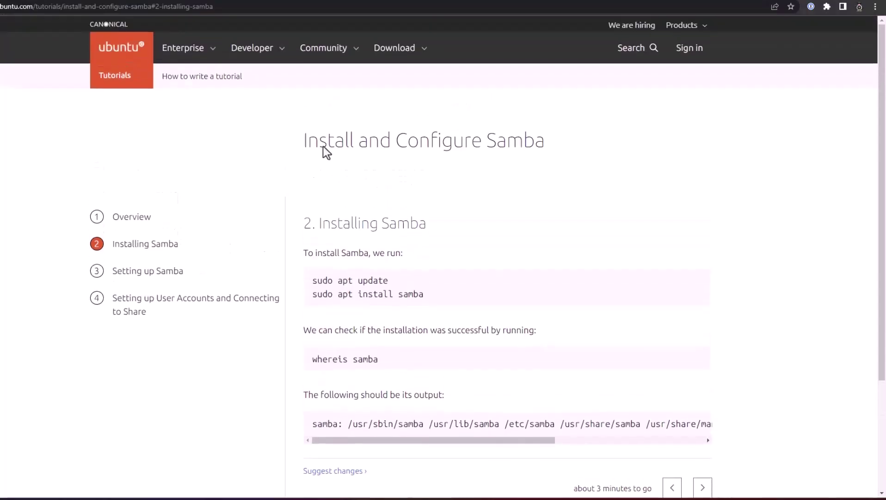
Scroll to the Installing Samba step and select 'sudo apt update' and 'sudo apt install samba'
scroll(572, 199, down, 1)
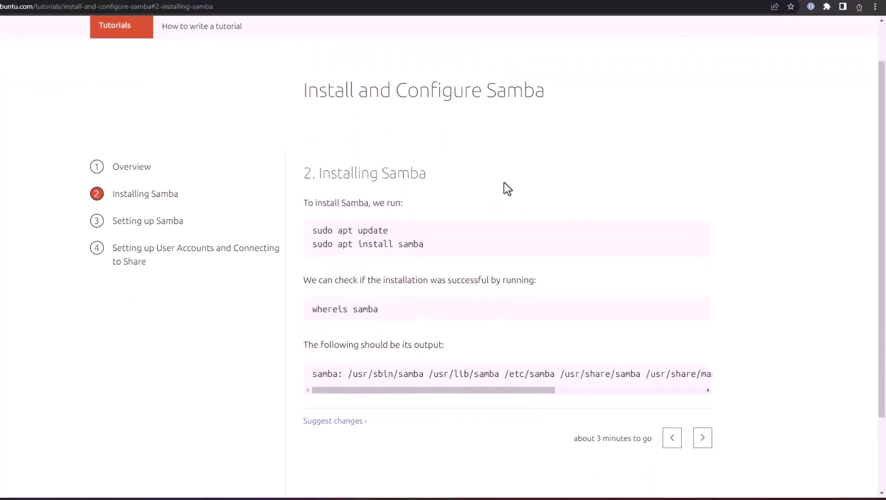
scroll(504, 185, down, 1)
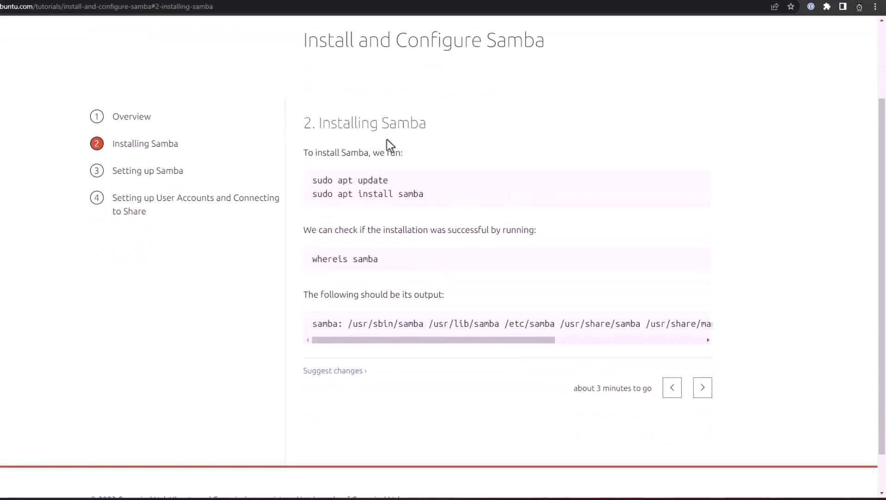
drag(312, 180, 403, 180)
drag(311, 194, 459, 197)
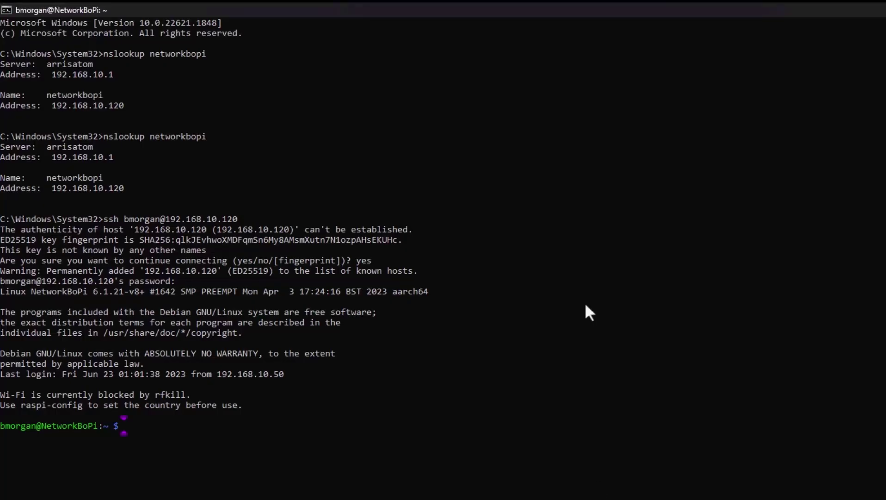
Run sudo apt update, then sudo apt install samba, confirming the install with y
text(sudo apt update)
key(Return)
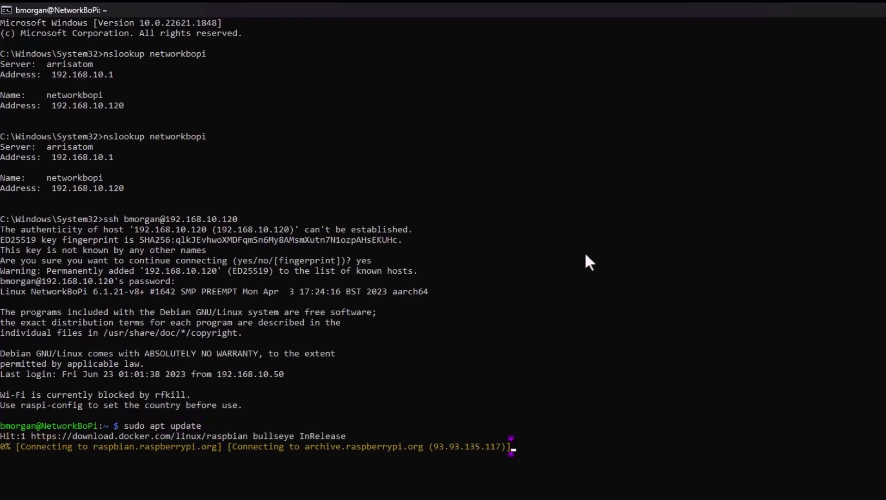
text(sudo apt )
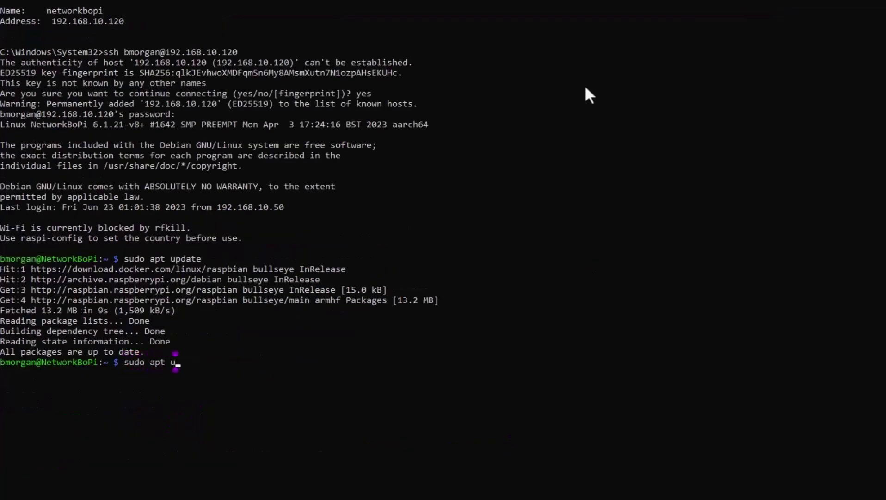
text(install samba)
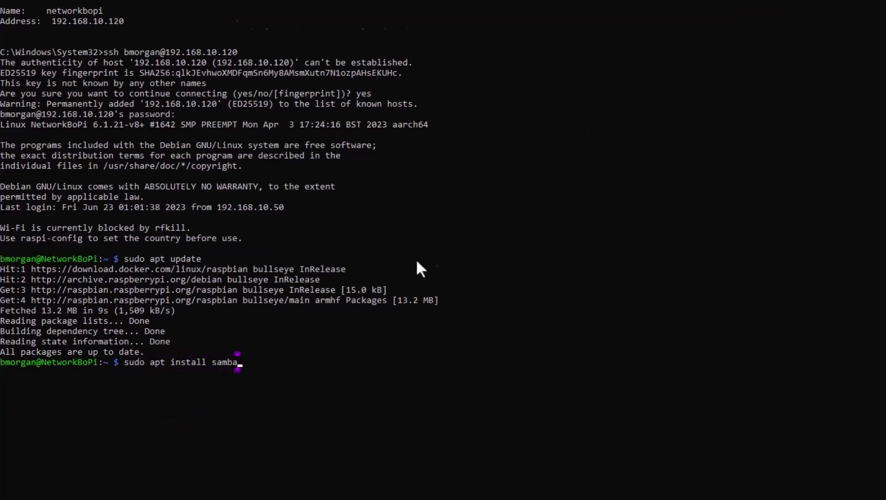
key(Return)
text(y)
key(Return)
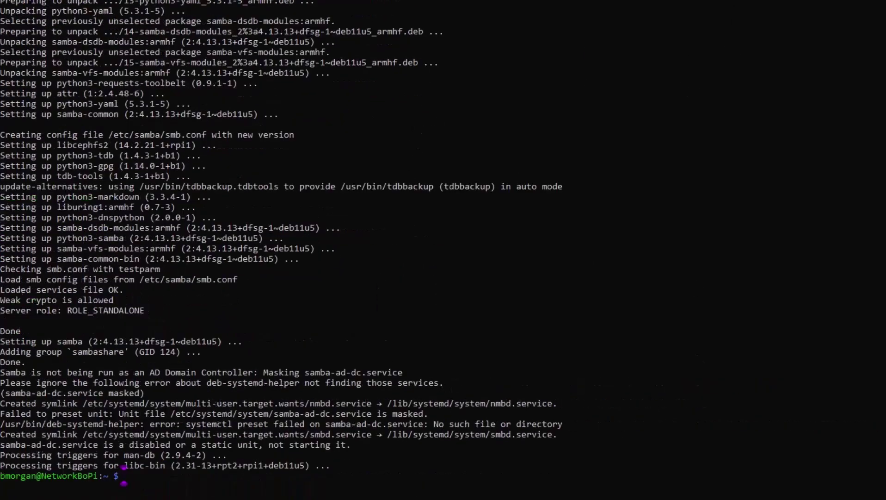
Compare the install output with the tutorial and advance it to the Setting up Samba step
key(alt+Tab)
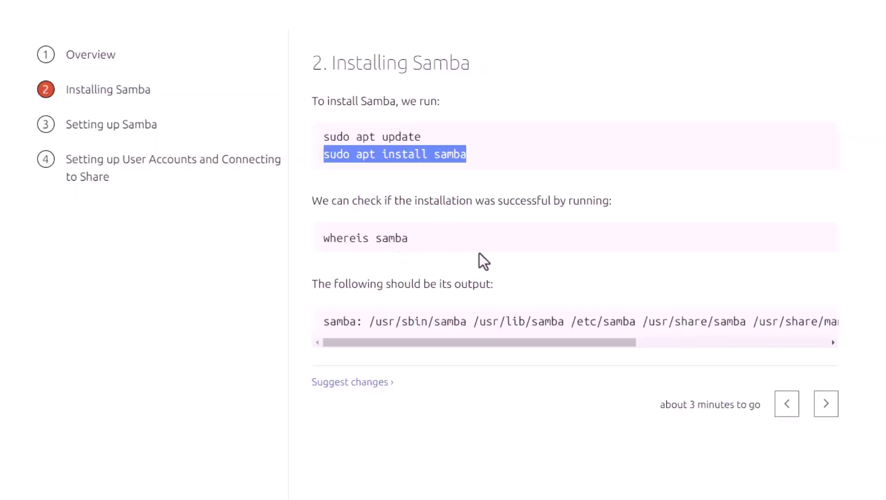
click(386, 240)
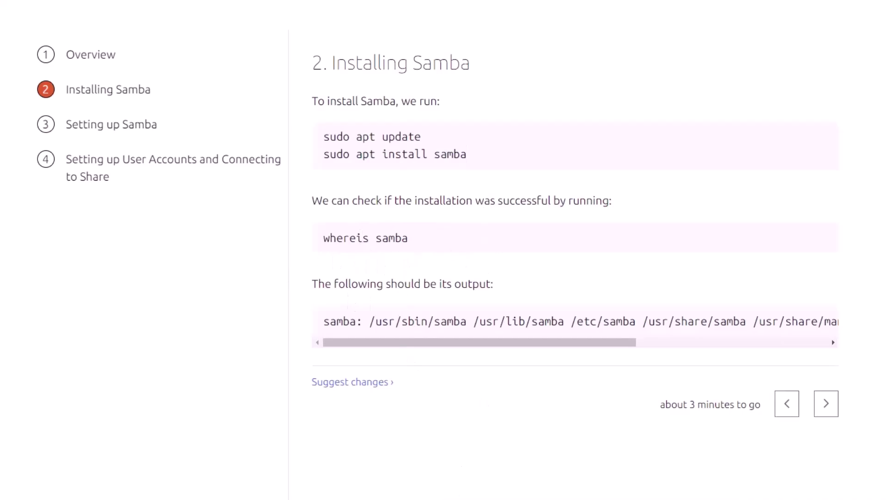
key(alt+Tab)
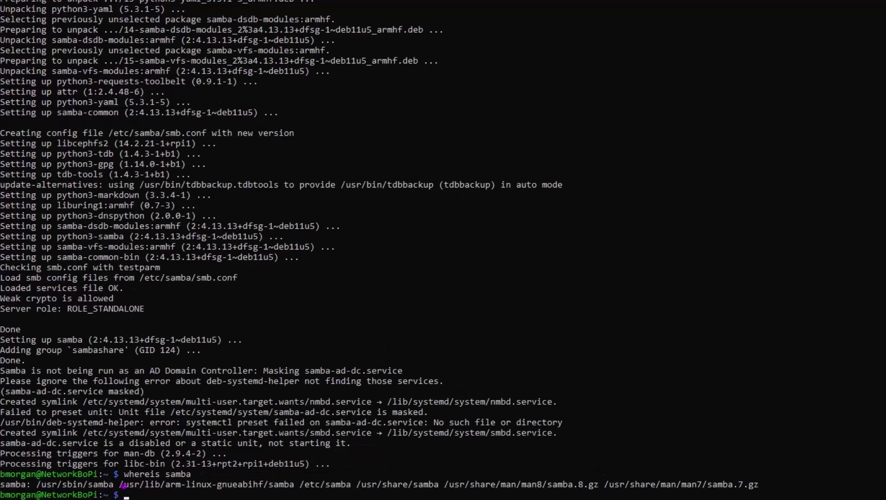
key(alt+Tab)
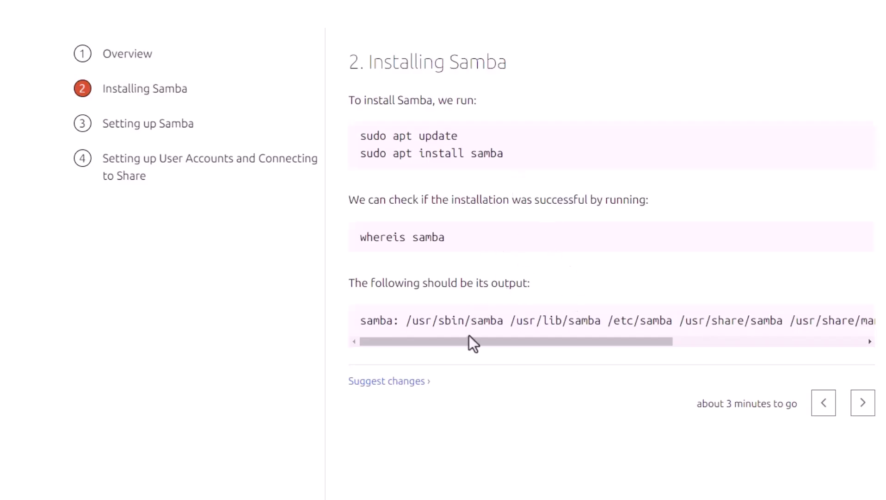
mouse_move(469, 341)
mouse_down()
mouse_move(687, 344)
mouse_move(480, 351)
mouse_up()
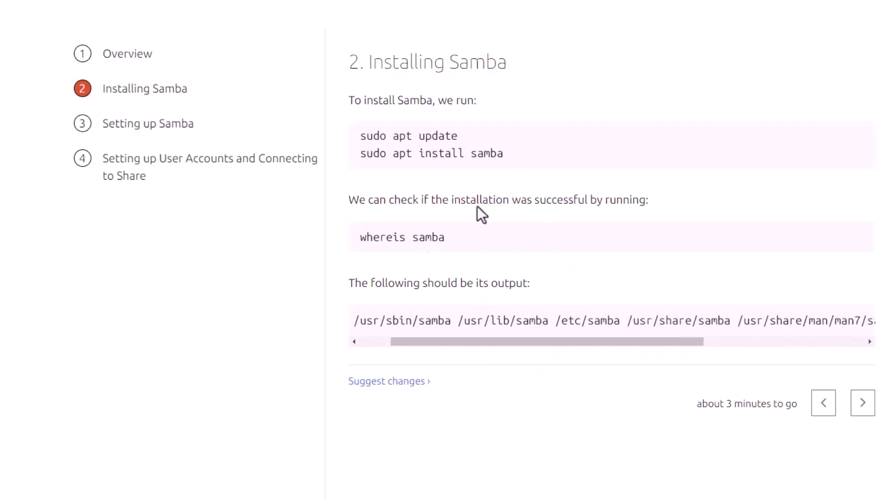
click(863, 403)
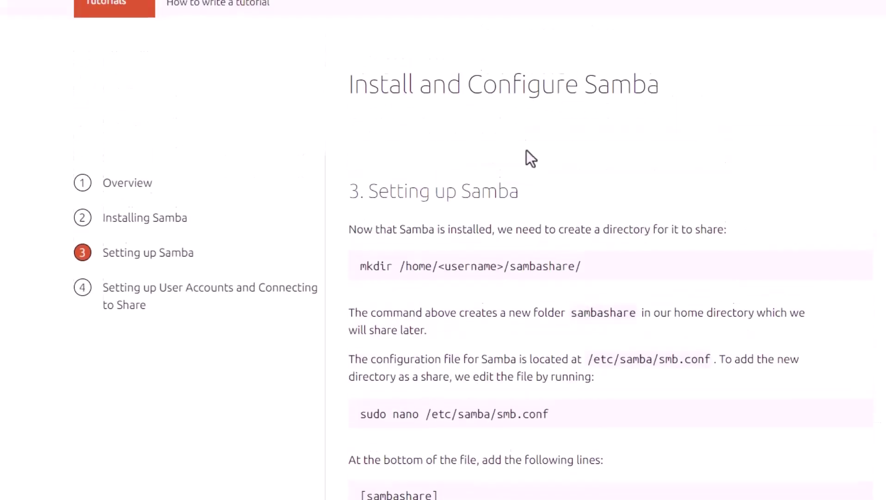
scroll(623, 138, down, 3)
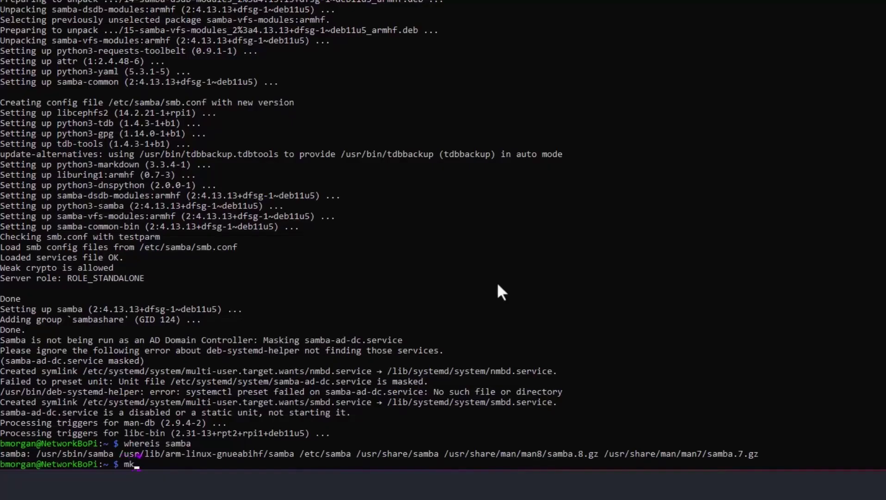
Create the sambashare folder in the home directory and list the home folder to confirm it
text(/home/b)
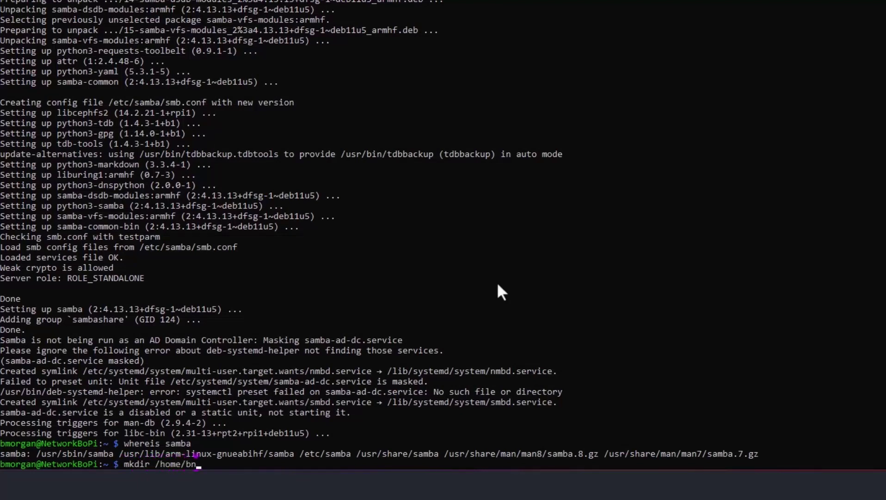
text(morgan/samba)
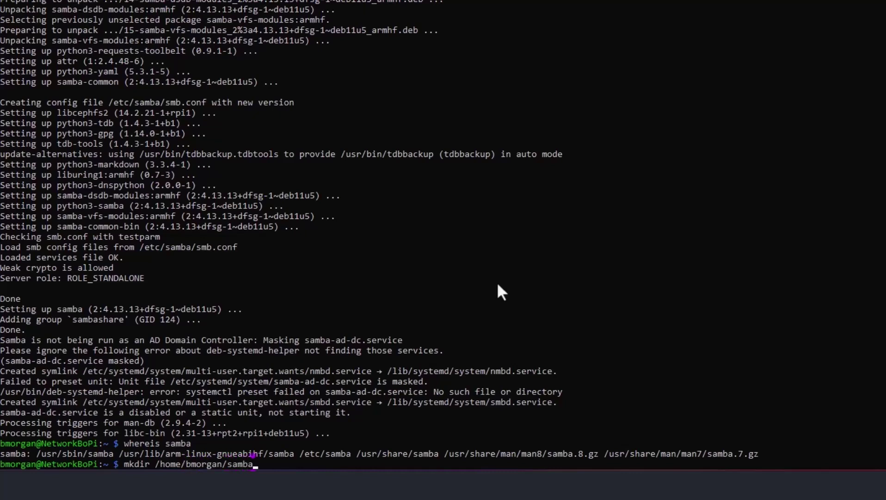
text(share/)
key(Return)
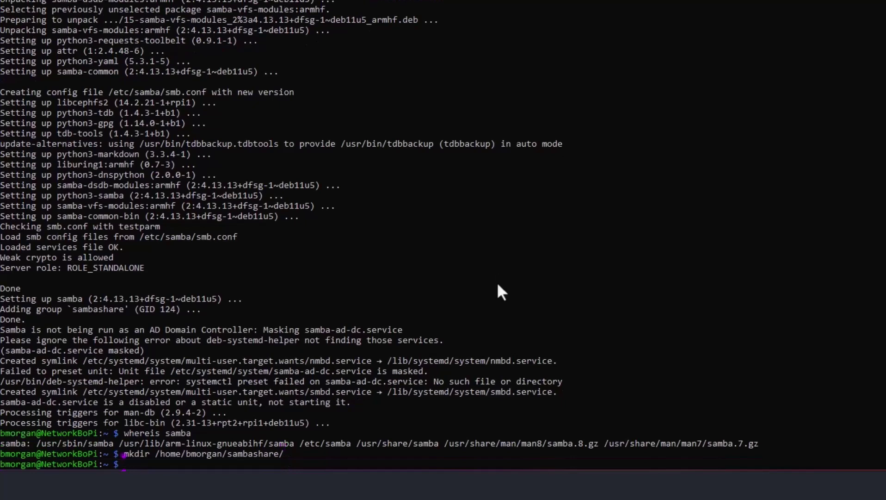
text(ls /home/b)
key(Tab)
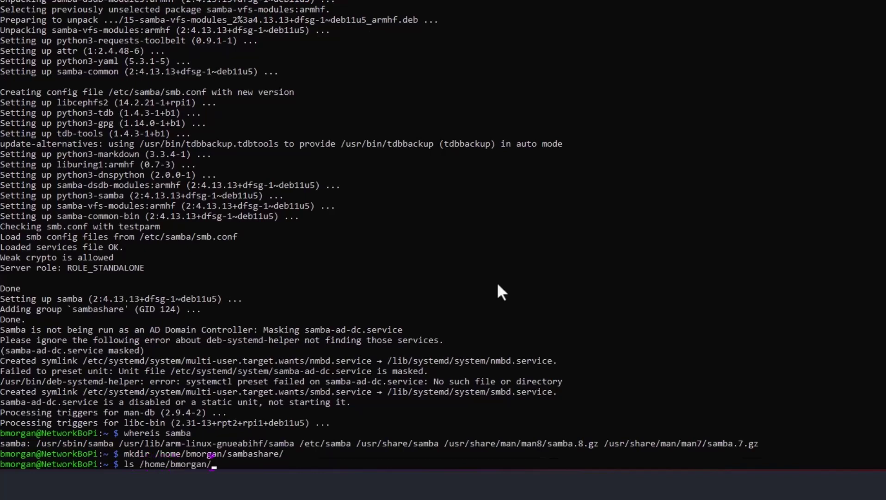
key(Return)
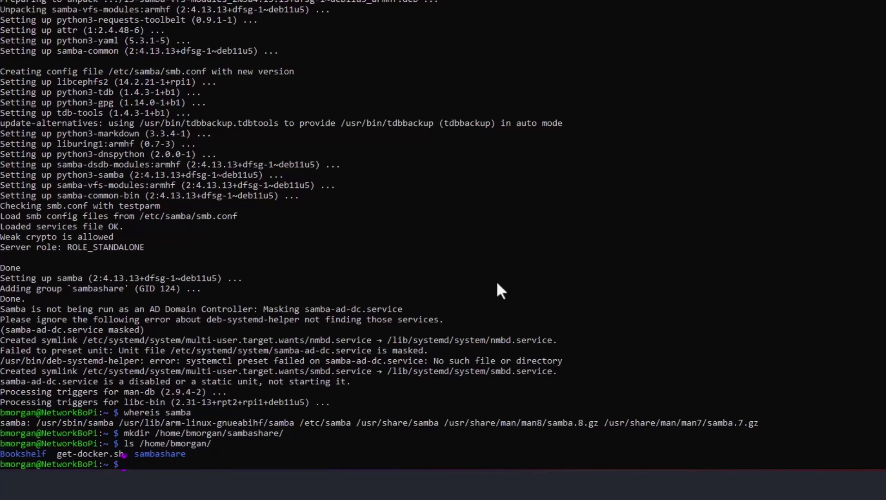
Confirm /etc/samba/smb.conf exists, then begin a sudo nano command on it using tab completion
text(ls /etc/samba/sm)
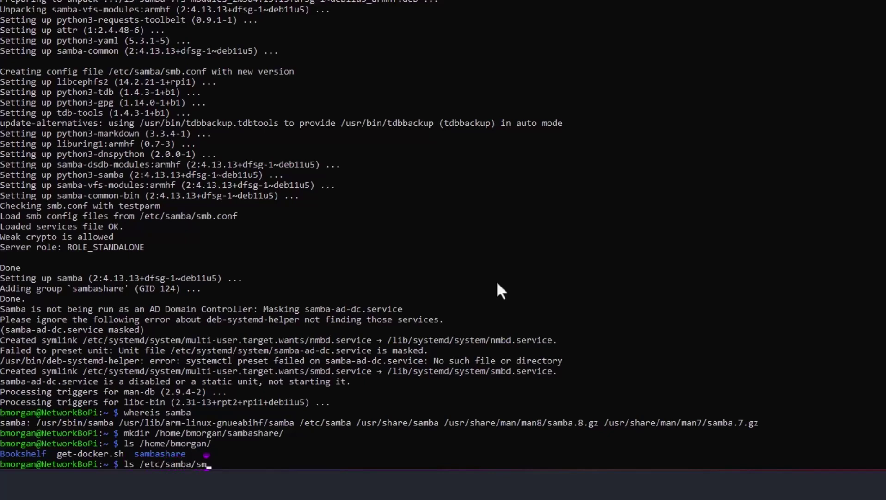
key(Tab)
key(Return)
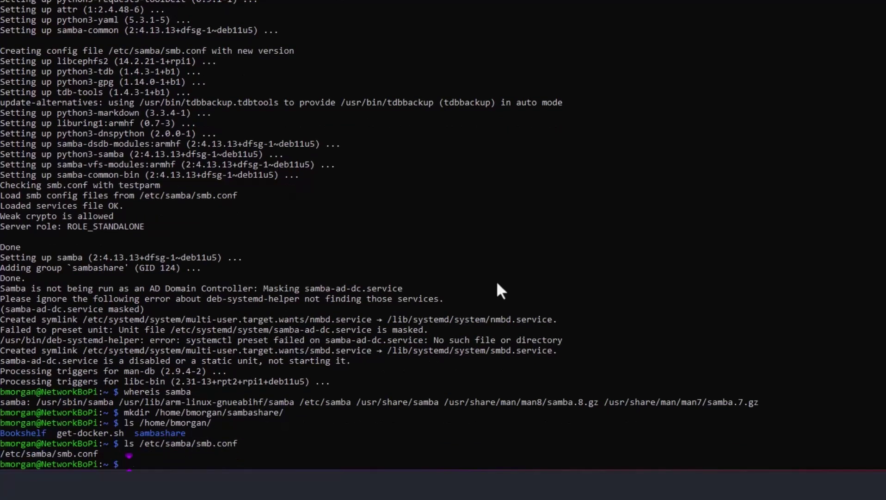
text(sudo nano /etc/s)
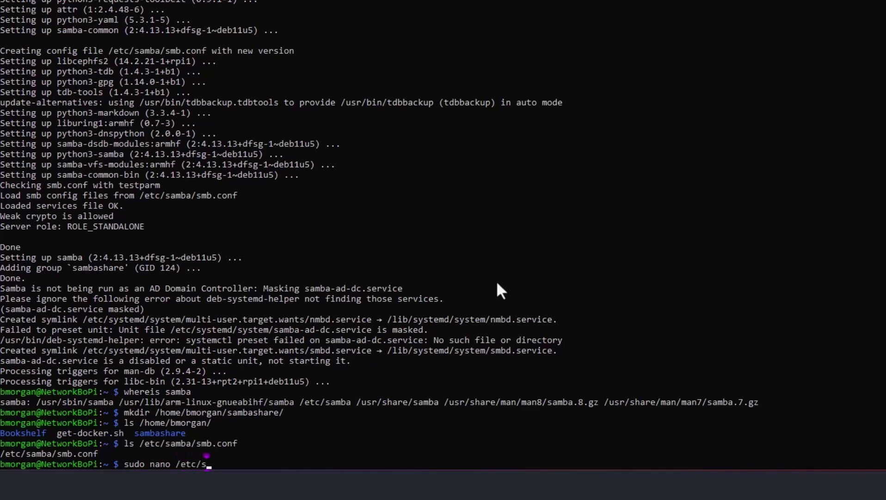
text(a)
key(Tab)
key(Tab)
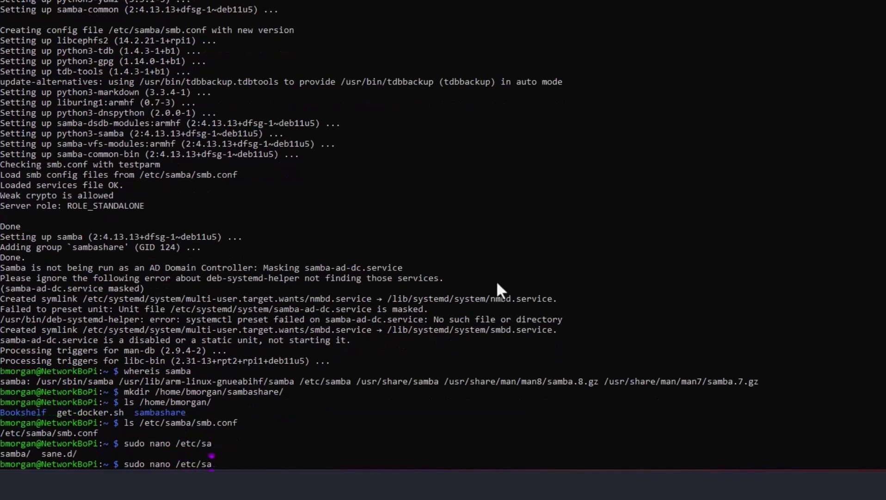
text(m)
key(Tab)
Open smb.conf in nano as root and paste the [sambashare] share block at the end
text(s)
key(Tab)
key(Return)
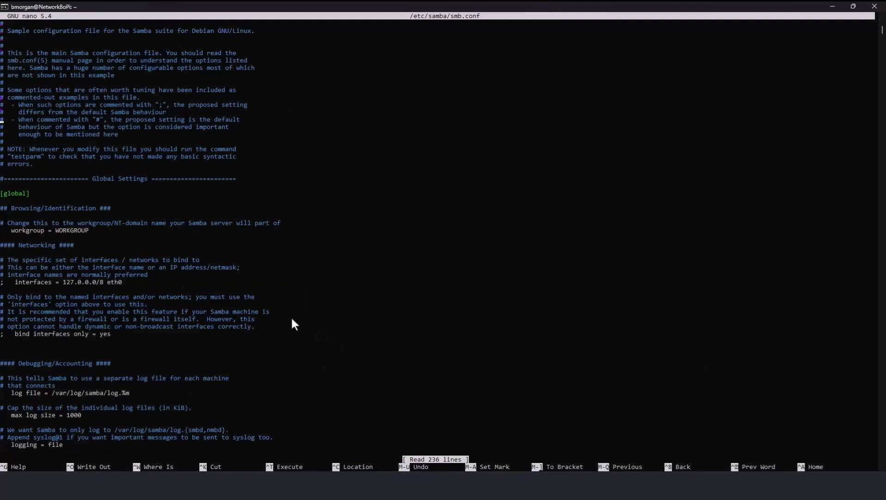
key(Down)
key(Down)
key(Down)
key(Down)
key(Down)
key(Down)
key(Down)
key(Down)
key(Down)
key(Down)
key(Down)
key(Down)
key(Down)
key(Down)
key(Down)
key(Down)
key(Down)
key(Down)
key(Down)
key(Down)
key(Down)
key(Down)
key(Down)
key(Down)
key(Down)
key(Down)
key(Down)
key(Down)
key(Down)
key(Down)
key(Down)
key(Down)
key(Down)
key(Down)
key(Down)
key(Down)
key(Down)
key(Down)
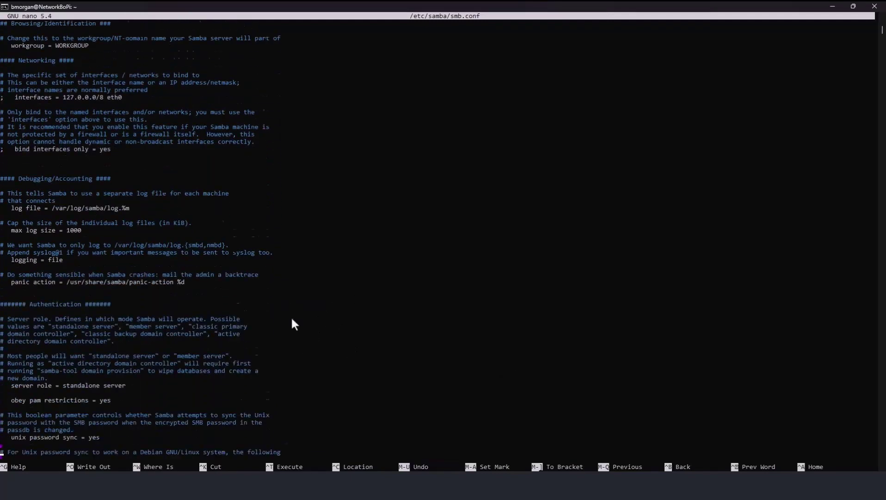
key(Down)
key(Down)
key(Down)
key(Down)
key(Down)
key(Down)
key(Down)
key(Down)
key(Down)
key(Down)
key(Down)
key(Down)
key(Down)
key(Down)
key(Down)
key(Down)
key(Down)
key(Down)
key(Down)
key(Down)
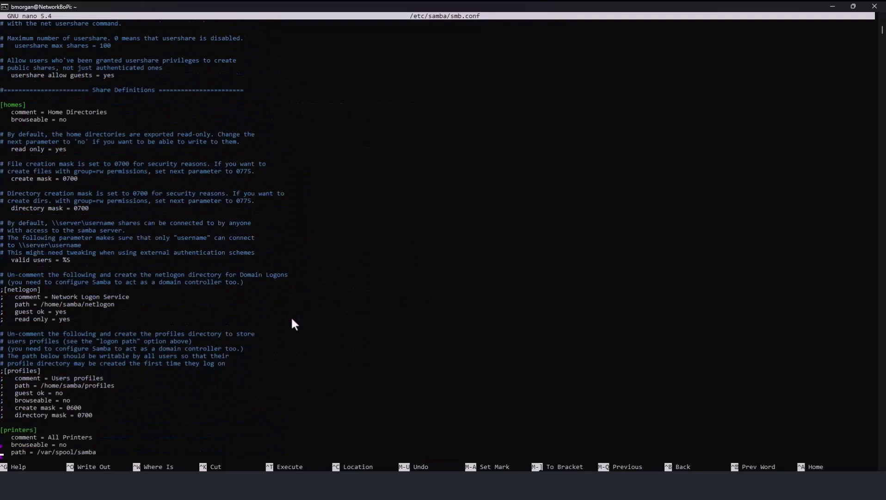
key(Down)
key(Down)
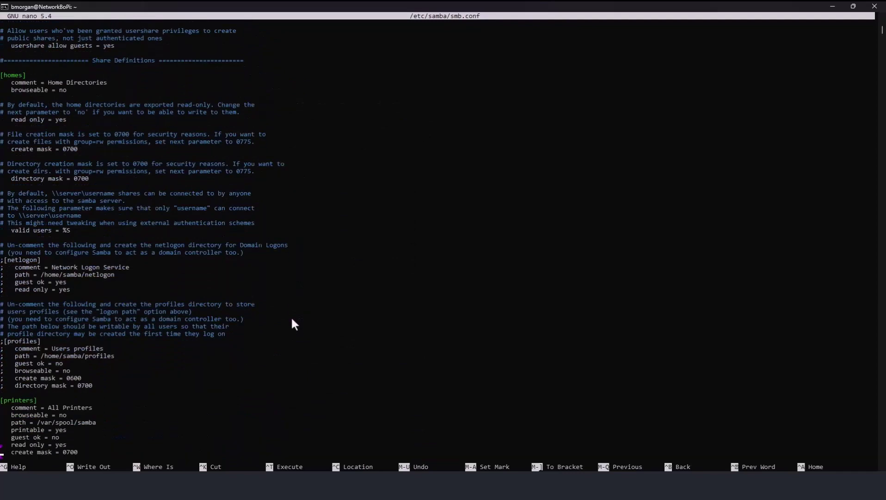
key(Down)
key(Down)
key(Down)
key(Down)
key(Down)
key(Down)
key(Down)
key(Down)
key(Down)
key(Down)
key(Down)
key(Down)
key(Down)
key(Down)
key(Down)
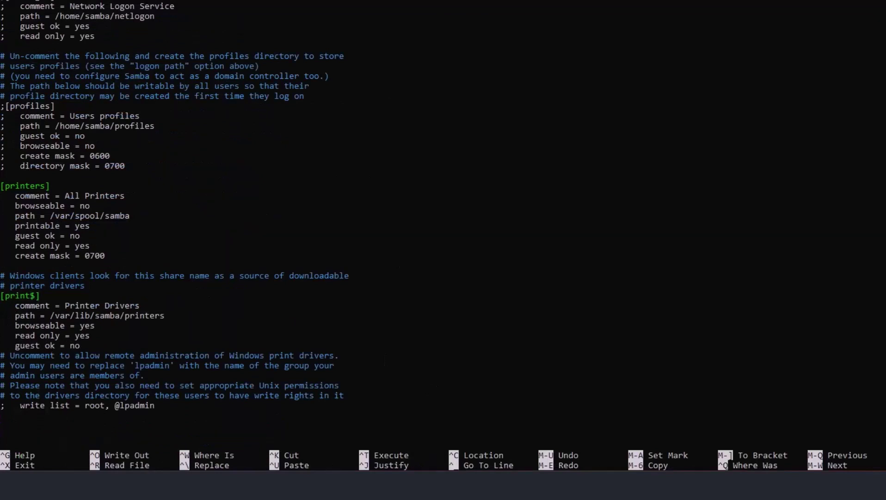
text([sambashare]     comment = Samba on Ubuntu     path = /home/username/sambashare     read only = no     browsable = yes)
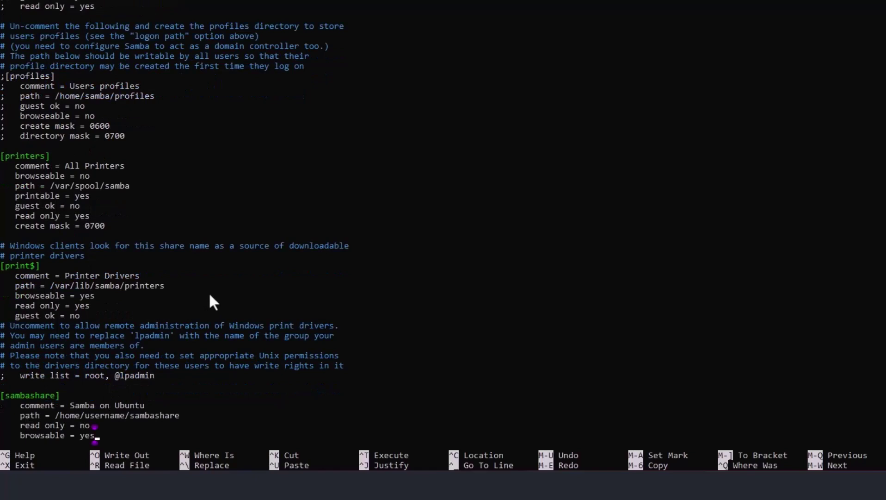
Replace the placeholder username in the share path with the Pi account's name and save smb.conf
key(Up)
key(Up)
key(Up)
key(Down)
key(BackSpace)
key(BackSpace)
key(Delete)
key(Delete)
key(Delete)
key(Delete)
key(Delete)
key(Delete)
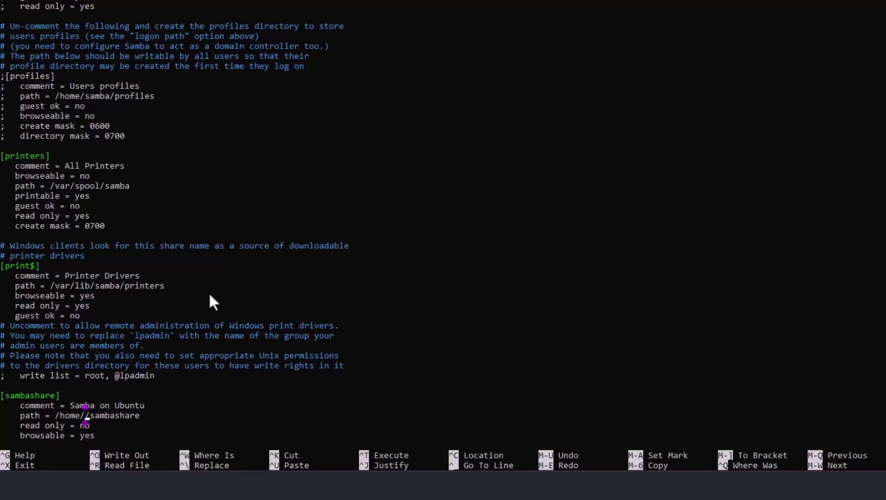
text(bmorgan)
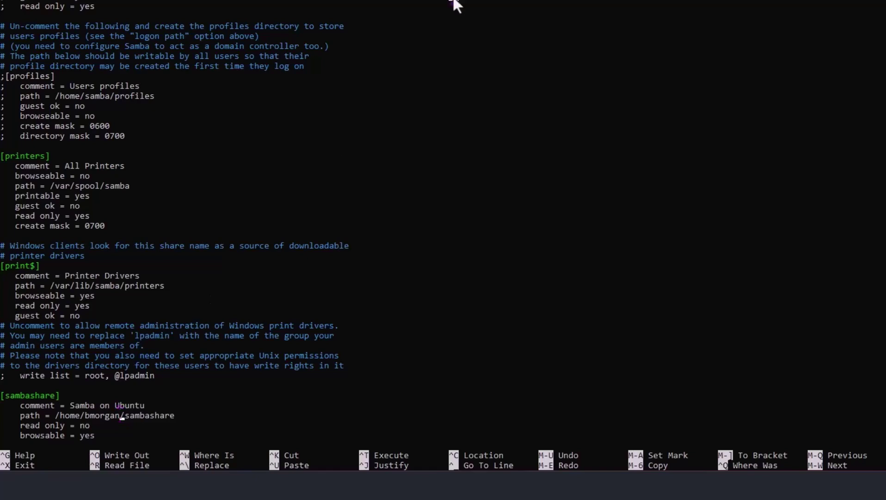
key(ctrl+x)
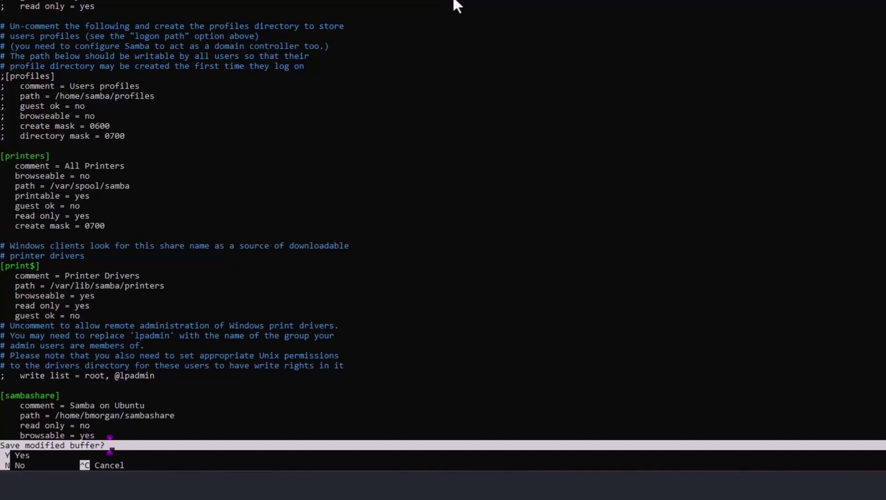
key(y)
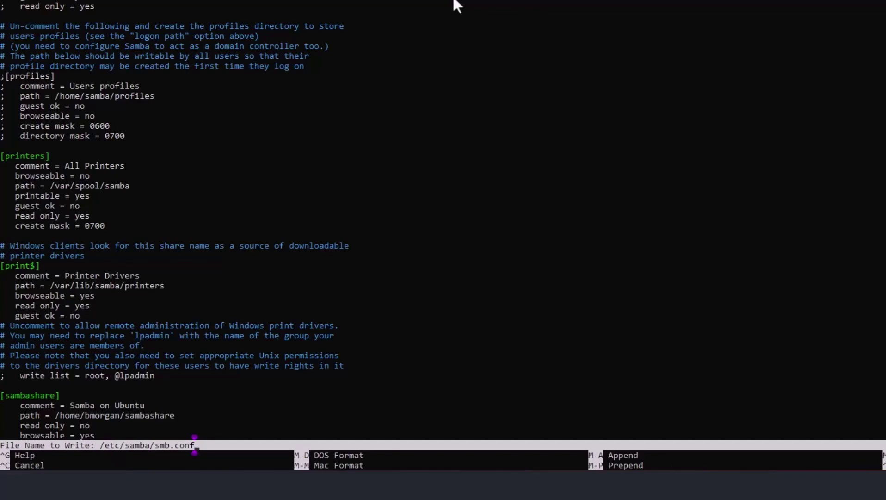
key(Return)
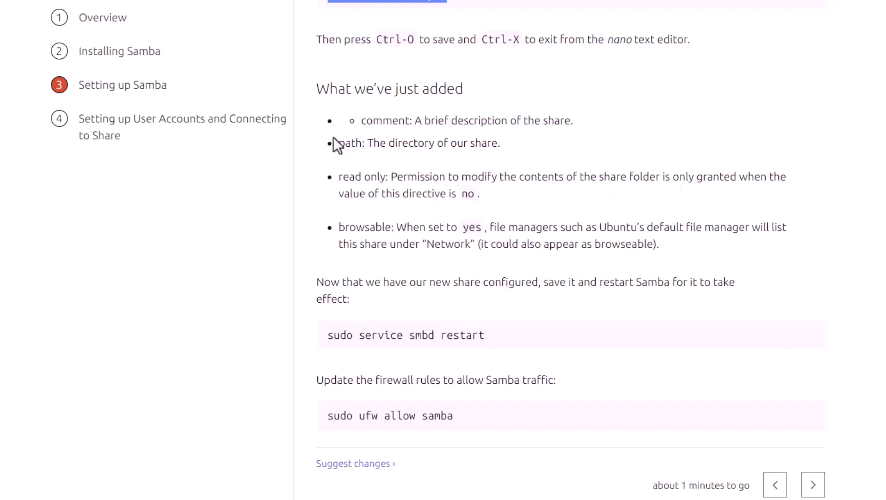
drag(424, 121, 555, 121)
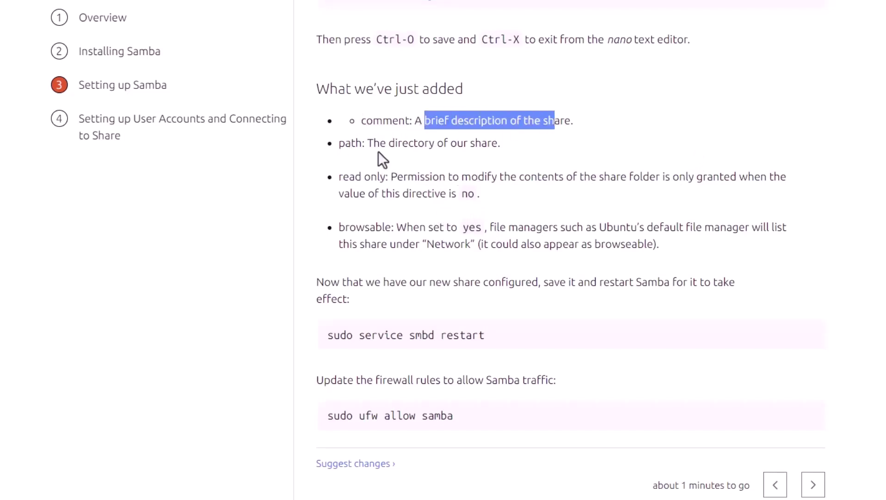
drag(373, 143, 500, 143)
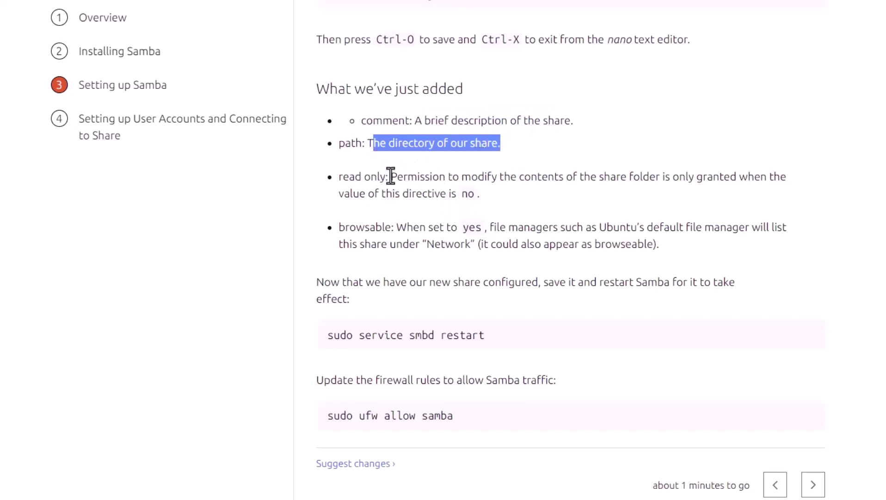
drag(391, 176, 503, 203)
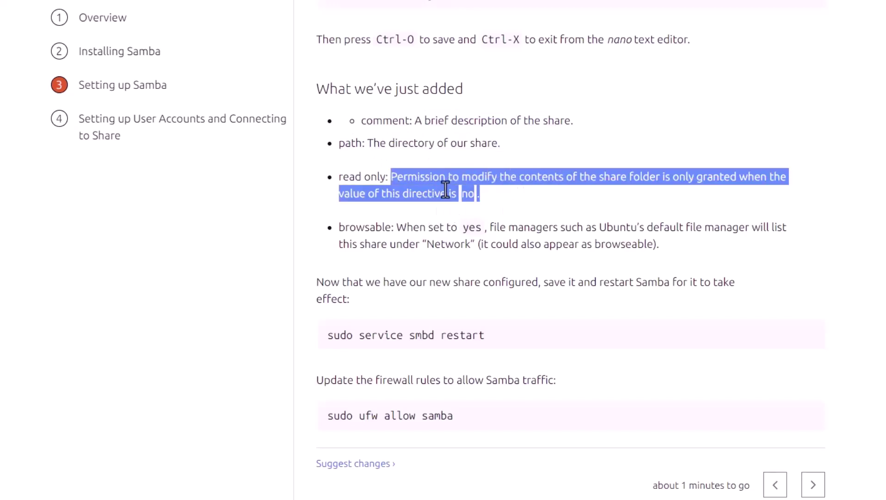
scroll(500, 231, down, 1)
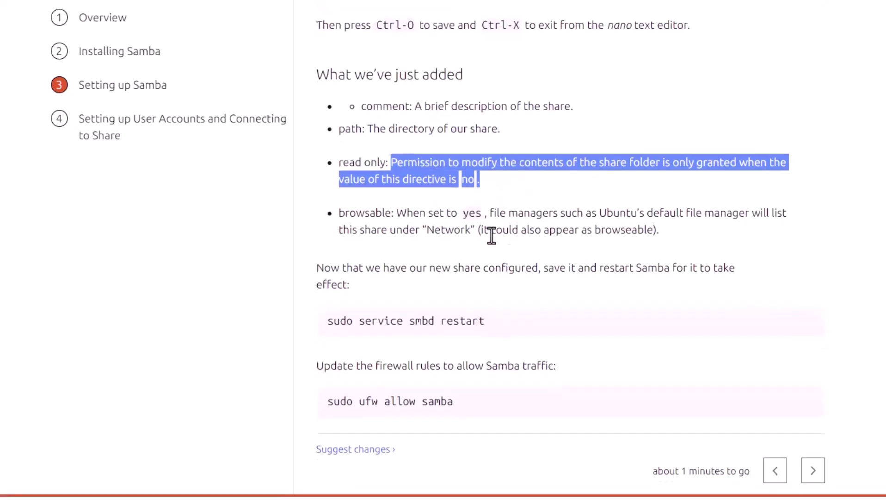
drag(403, 216, 688, 240)
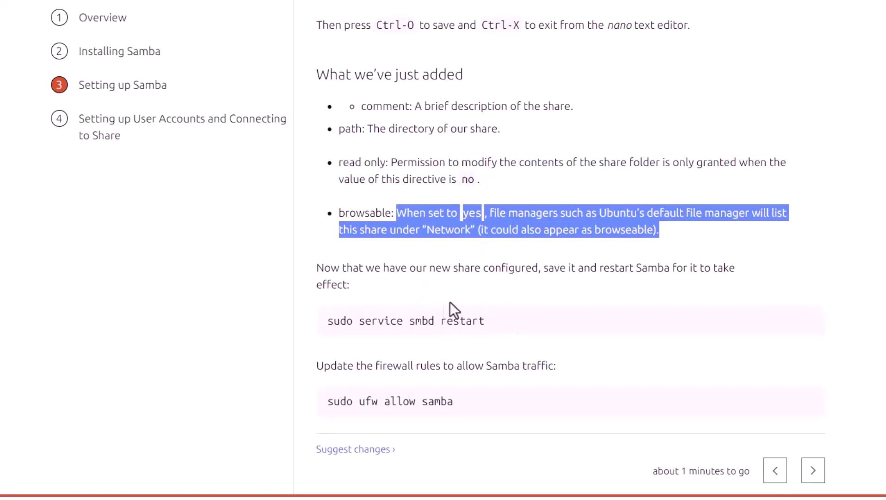
click(471, 298)
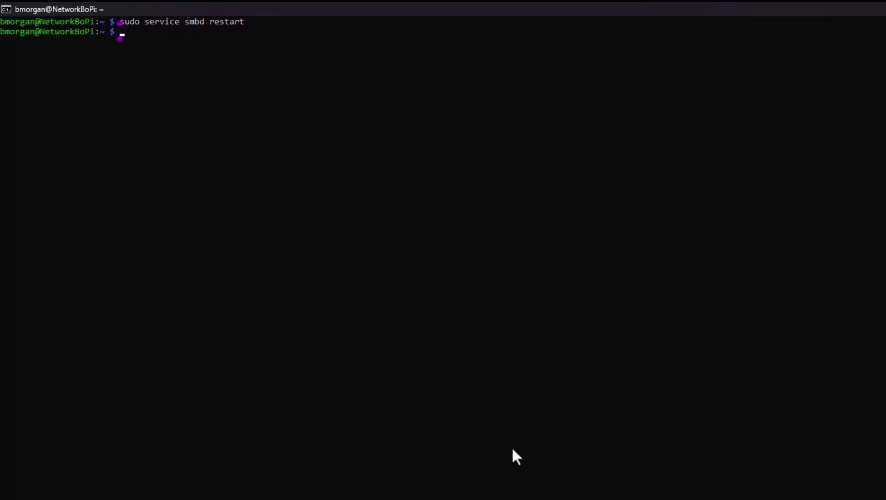
Change the recalled restart command to sudo service smbd status and confirm smbd is active (running)
key(Up)
key(BackSpace)
key(BackSpace)
key(BackSpace)
key(BackSpace)
key(BackSpace)
key(BackSpace)
key(BackSpace)
text(st)
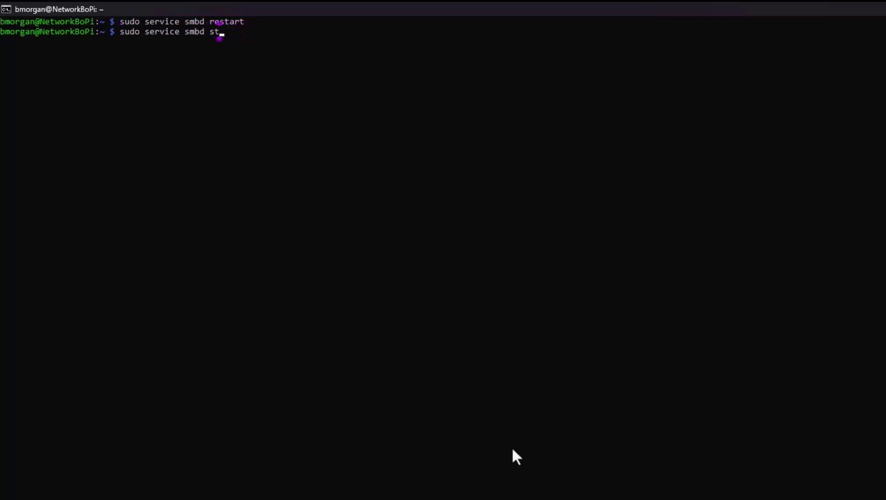
text(atus)
key(Return)
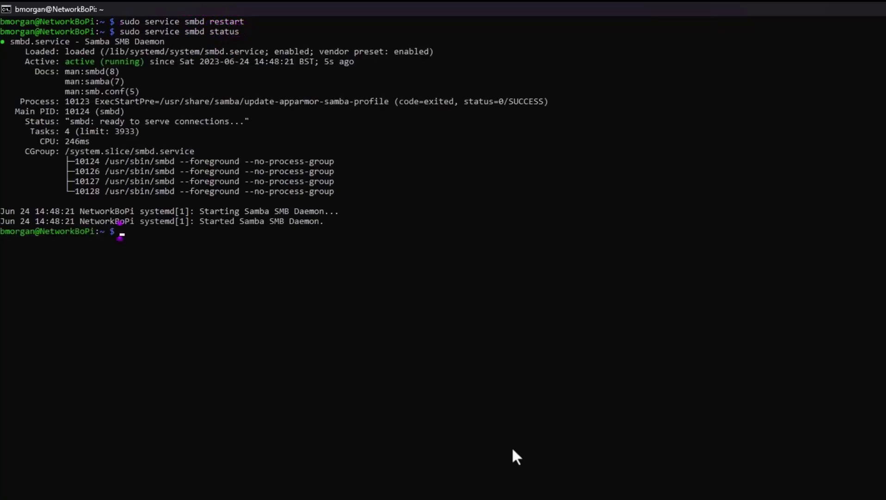
click(255, 250)
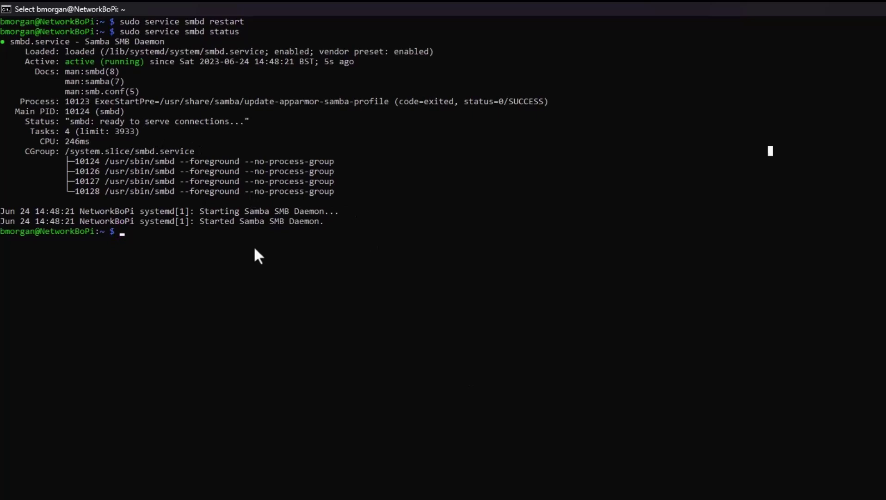
Try sudo ufw allow samba and check whether the ufw command exists
text(sud)
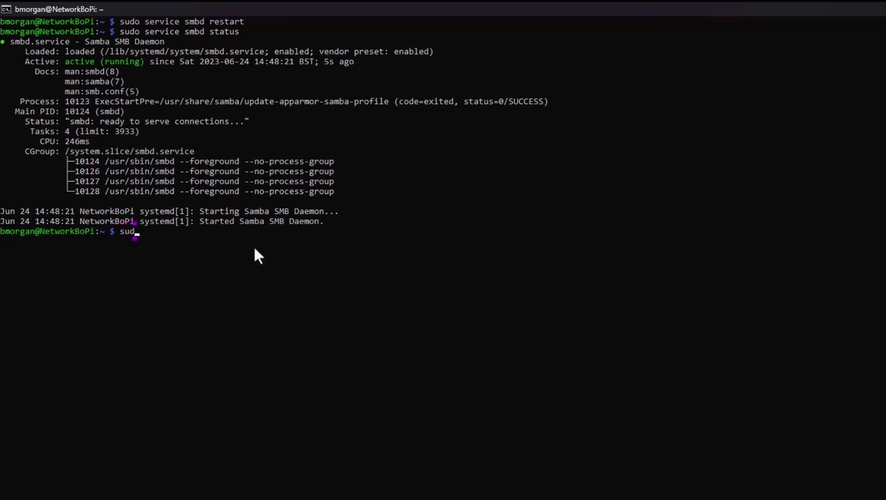
text(o ufw allow sam)
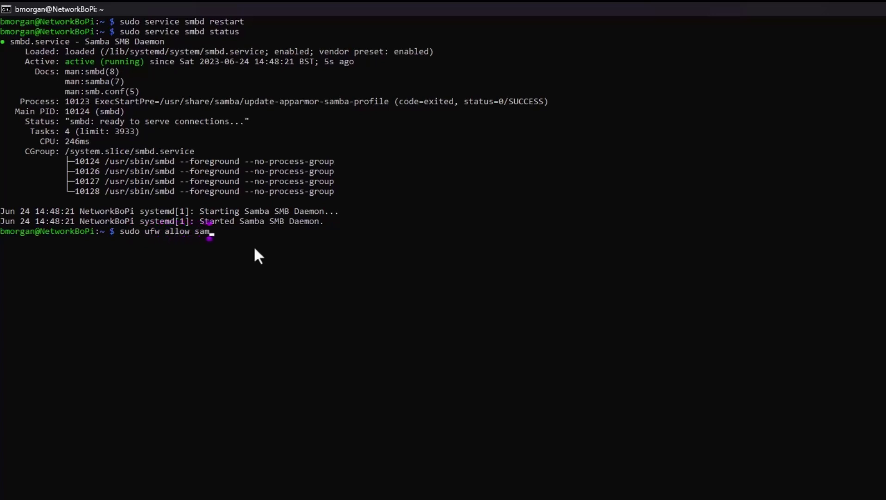
text(ba)
key(Return)
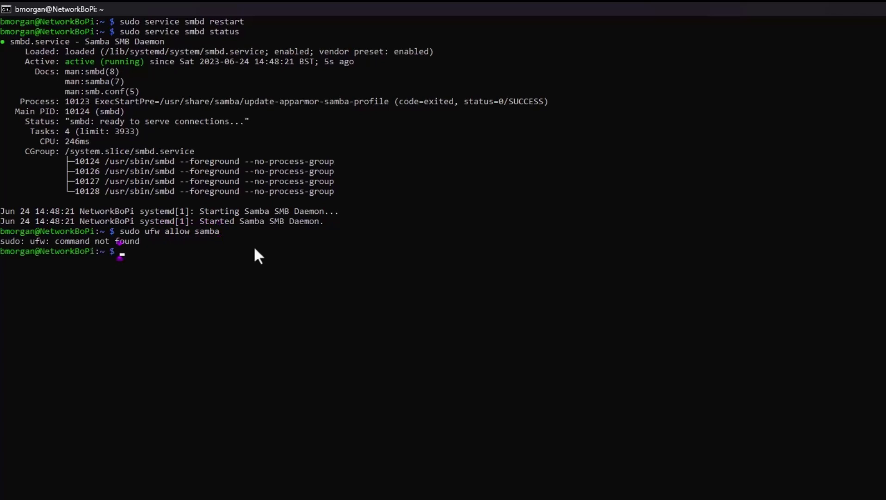
text(sudo ufw)
key(Return)
Install ufw with sudo apt install ufw, then run sudo ufw allow samba
text(sudo apt )
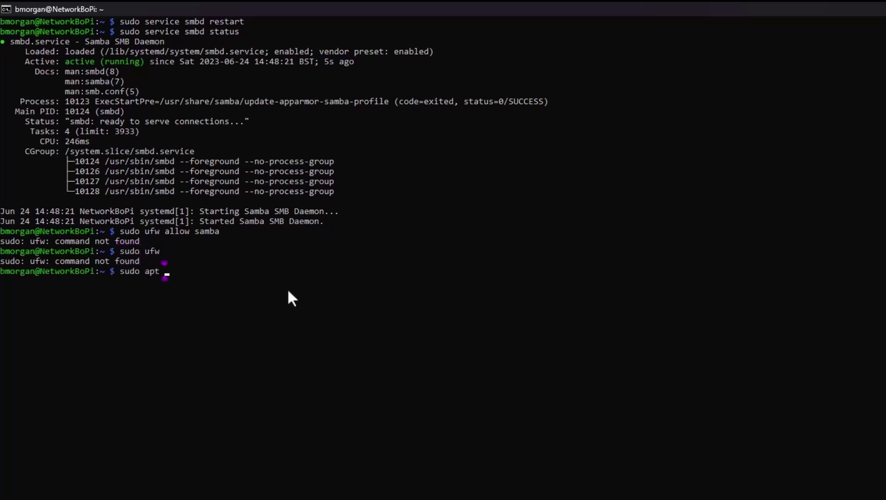
text(install ufw)
key(Return)
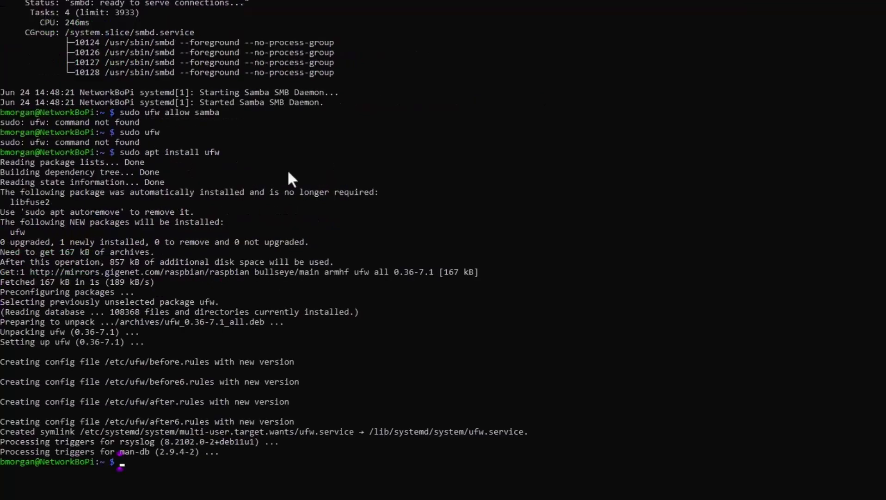
text(sudo ufw allow samba)
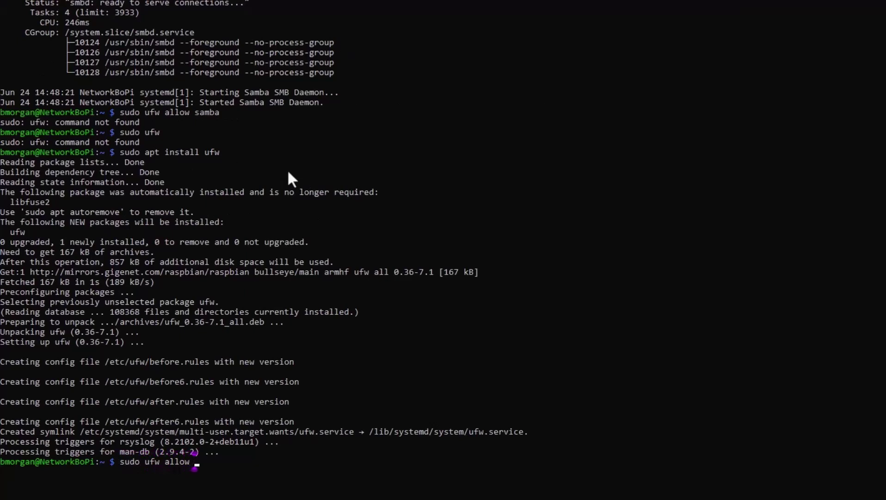
key(Return)
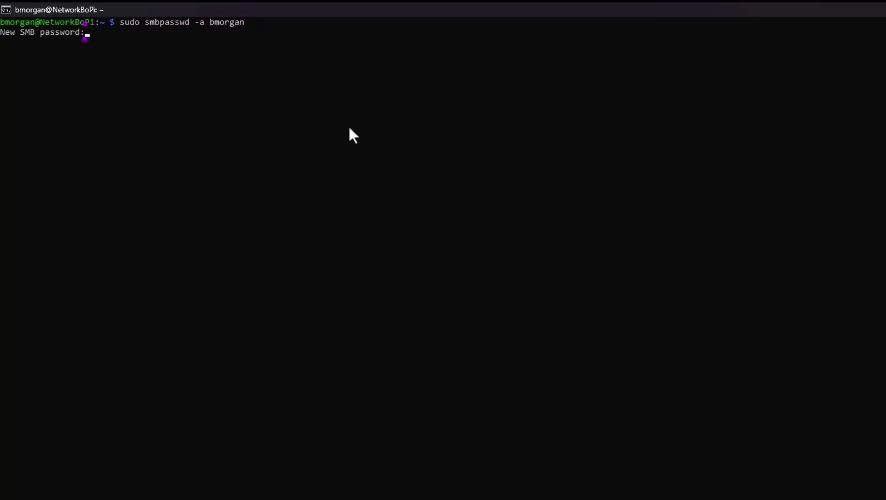
Run sudo smbpasswd -a for the Pi's account and enter the new SMB password
key(Return)
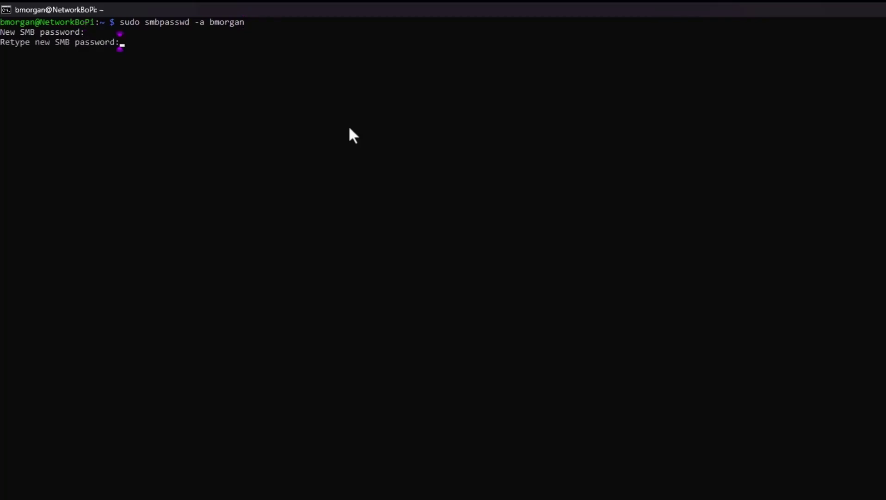
key(Return)
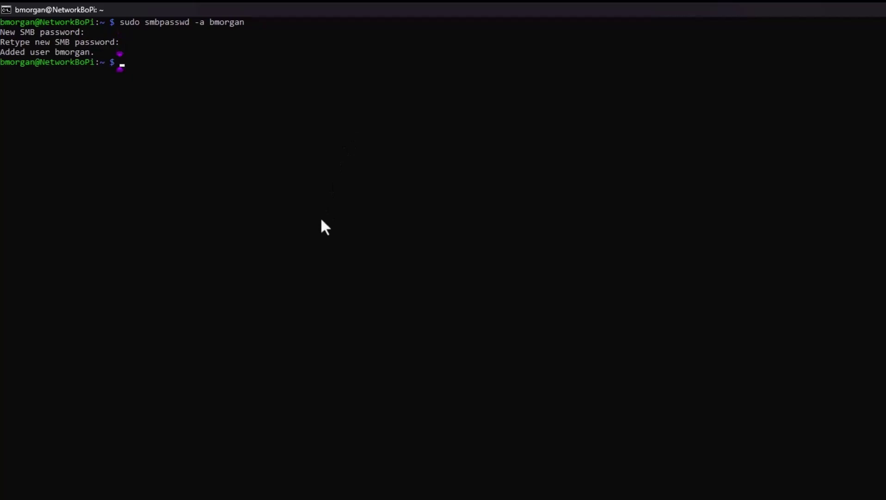
key(alt+Tab)
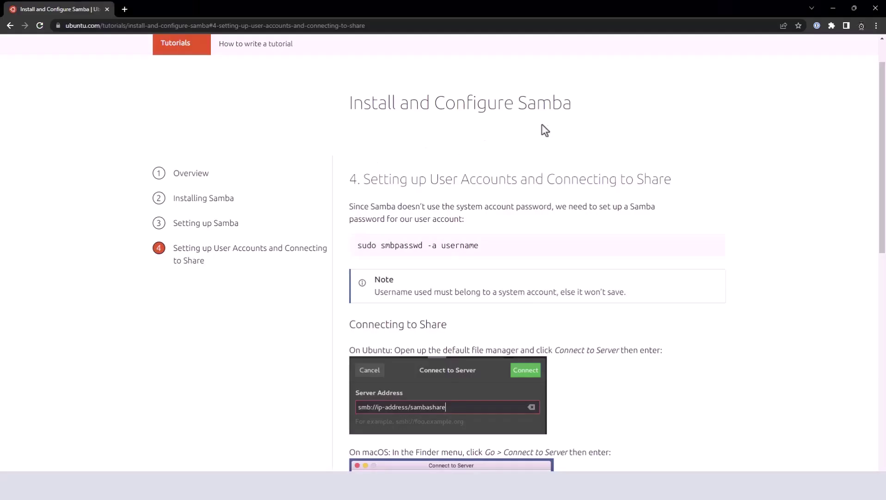
scroll(659, 178, down, 4)
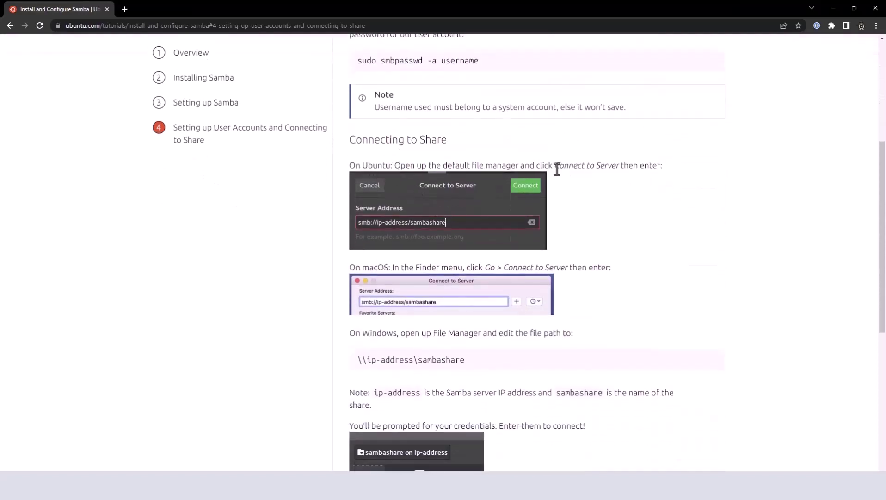
scroll(445, 169, down, 1)
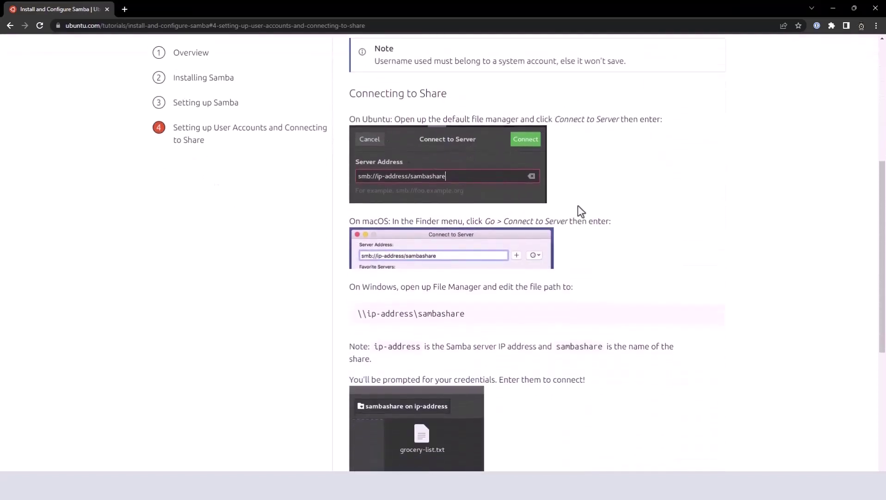
scroll(569, 209, down, 3)
scroll(573, 202, down, 2)
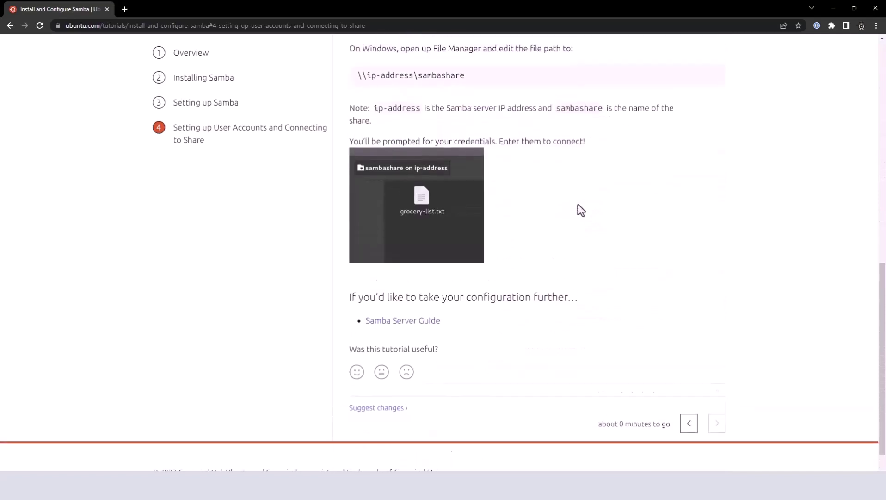
scroll(448, 208, up, 2)
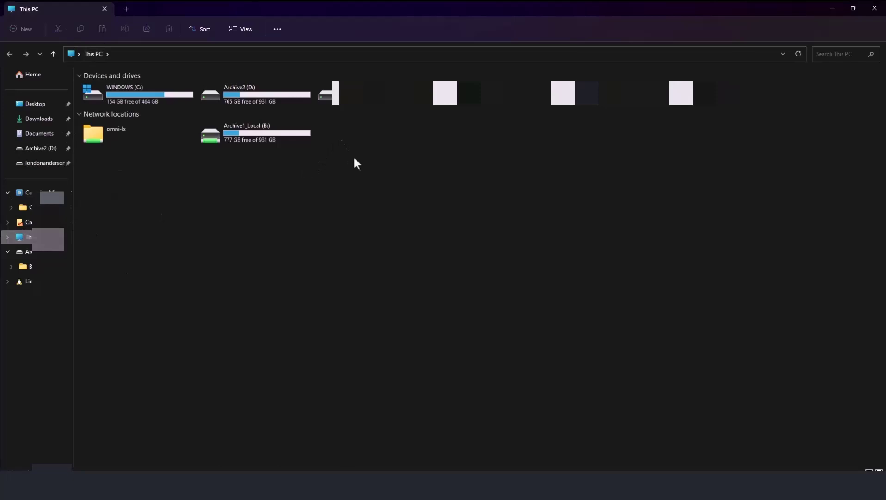
Start the Add a network location wizard from This PC and enter \\192.168.10.120\sambashare
right_click(353, 156)
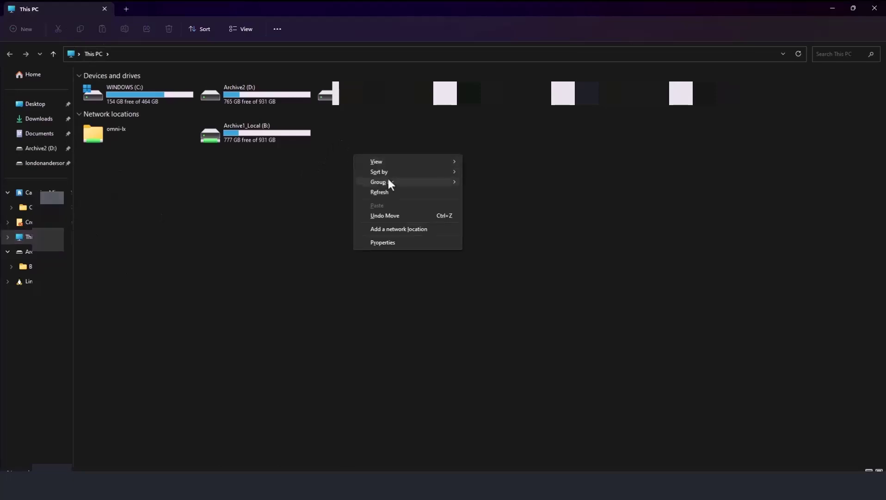
click(394, 229)
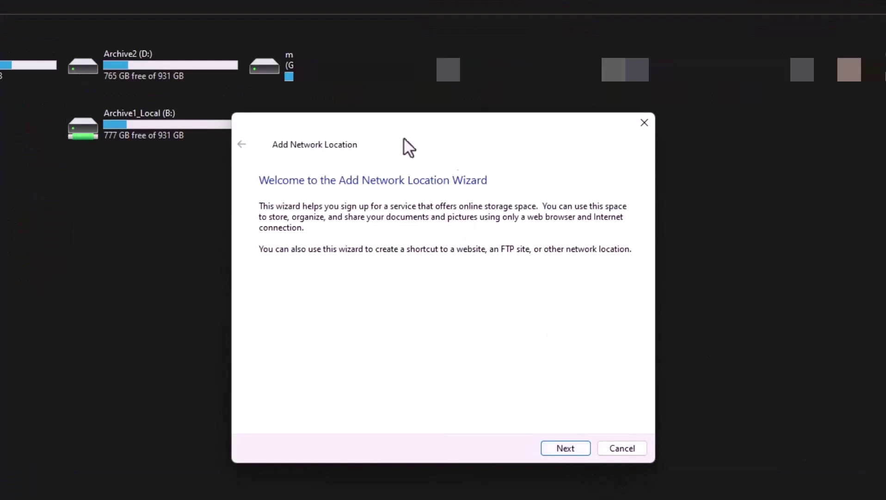
click(553, 362)
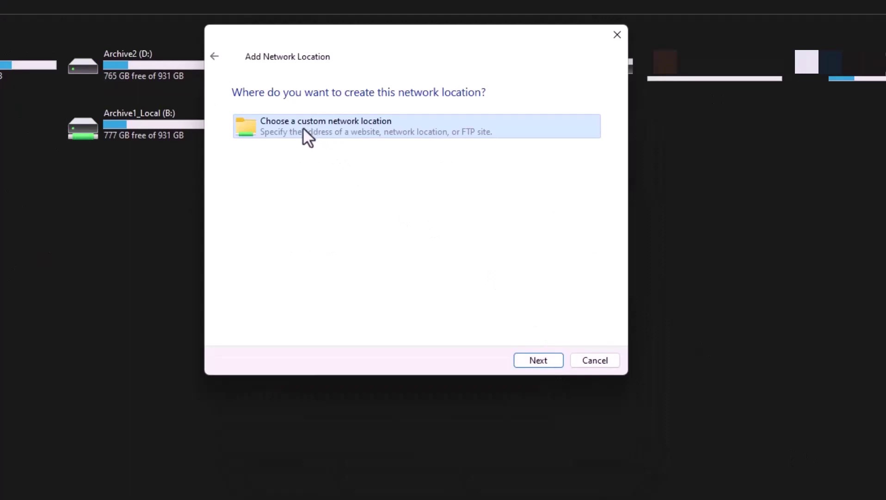
click(532, 361)
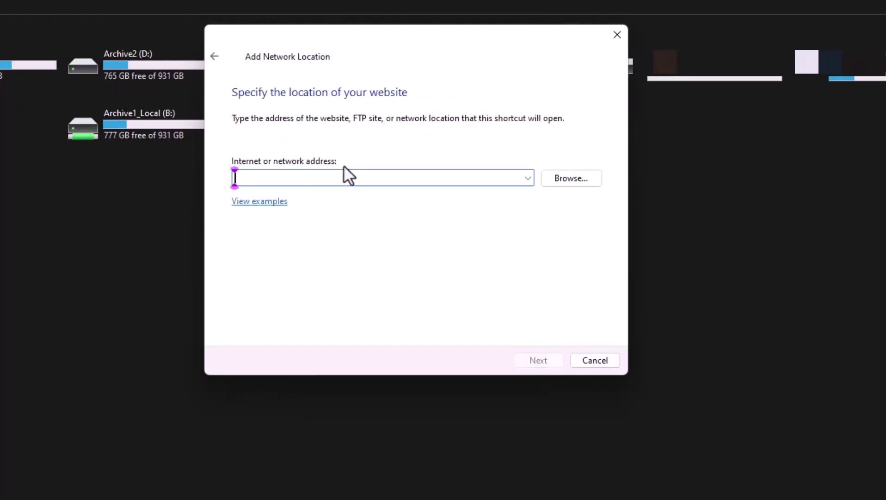
text(\\)
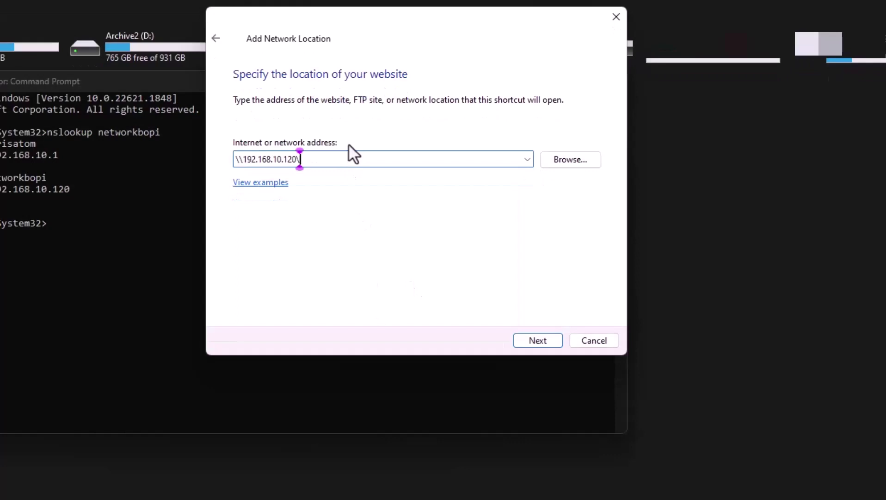
text(samba)
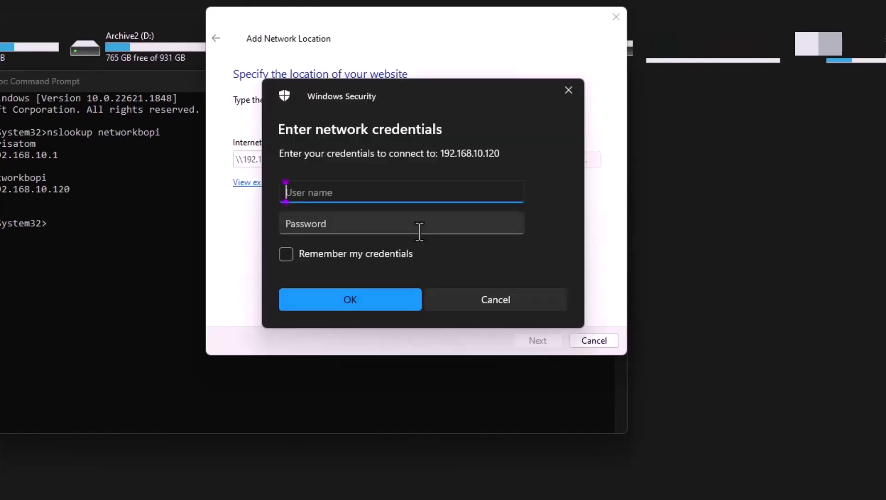
Sign in with the Pi's Samba username and password, remembering the credentials
text(bm)
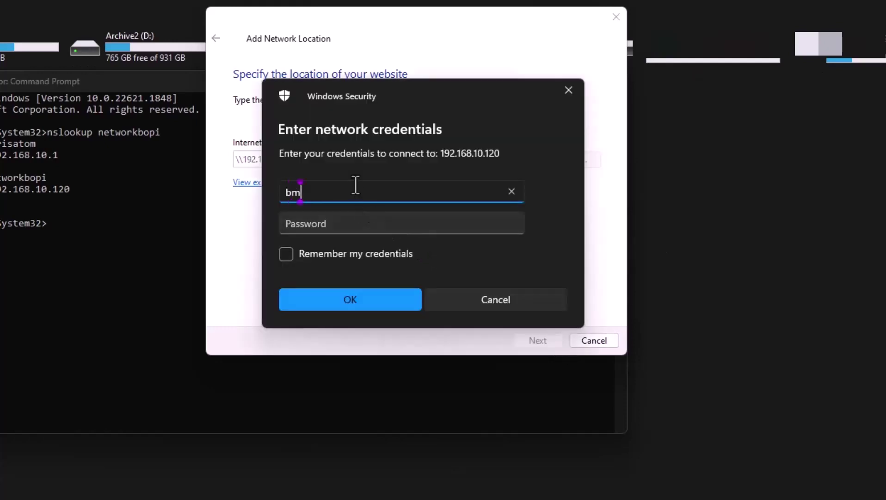
text(organ)
click(358, 223)
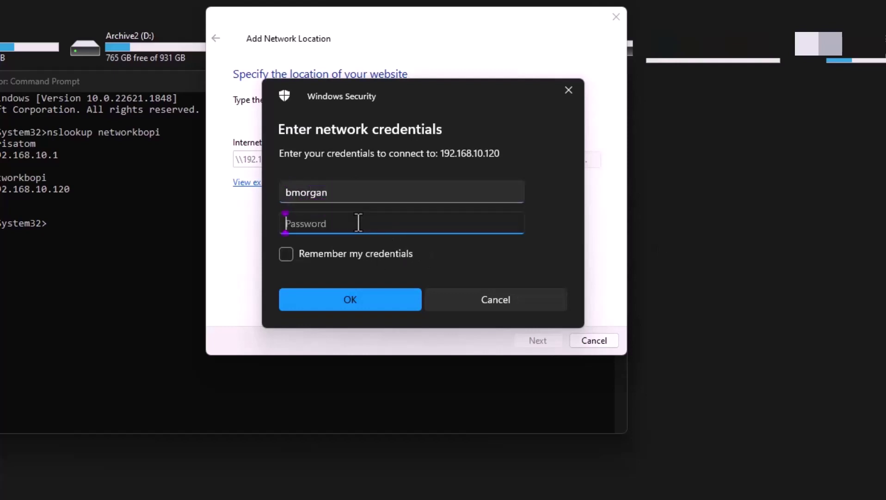
text(•••••••••••)
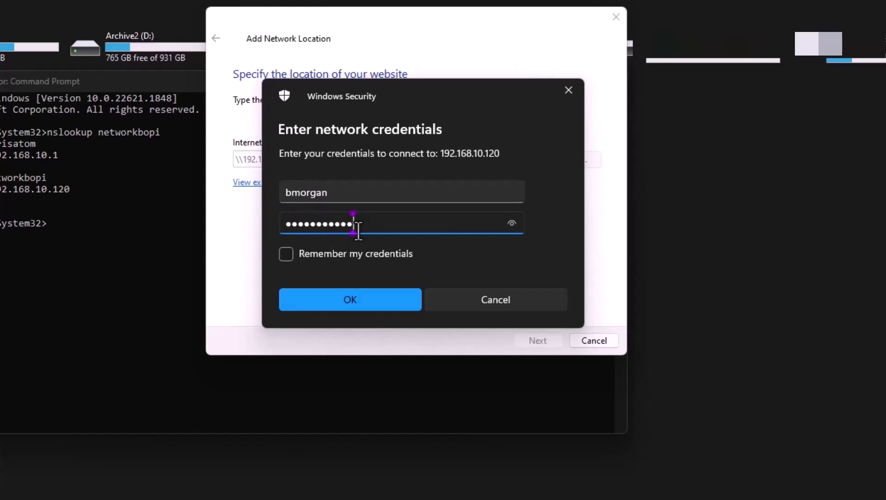
click(301, 253)
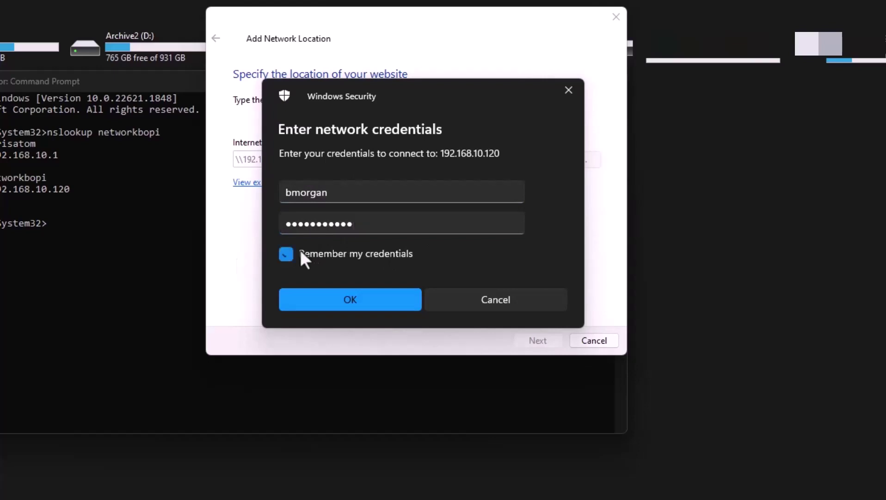
click(371, 301)
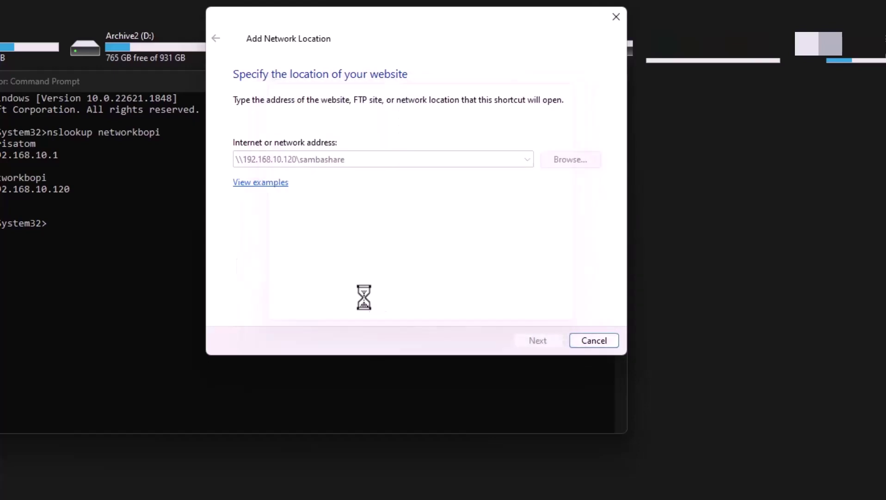
Name the location NetworkBoPi, finish the wizard, and move the opened share window into view
text(Network)
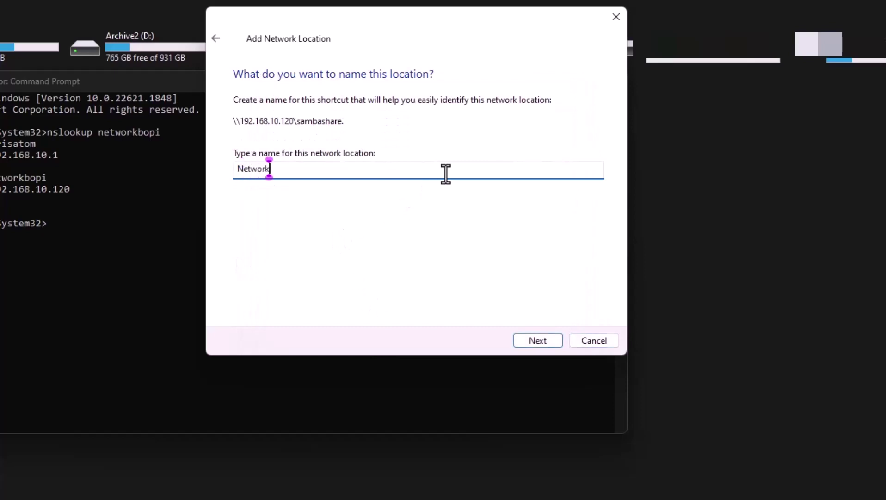
text(BoPi)
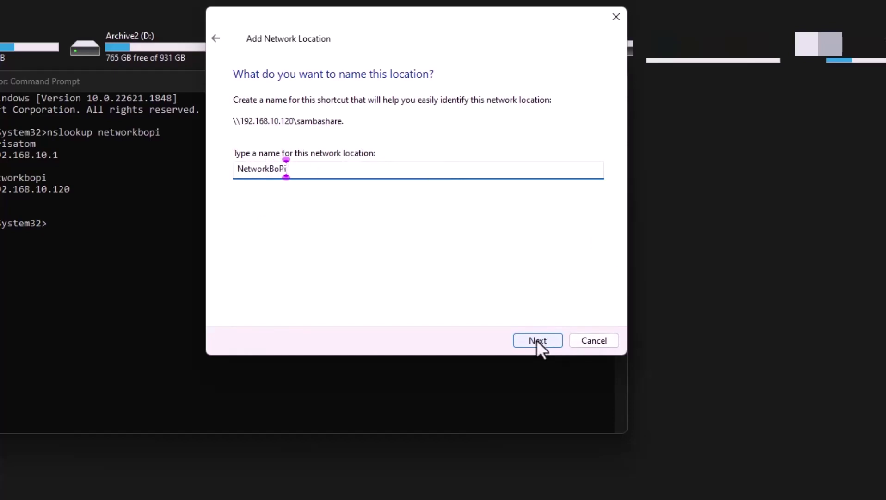
click(537, 343)
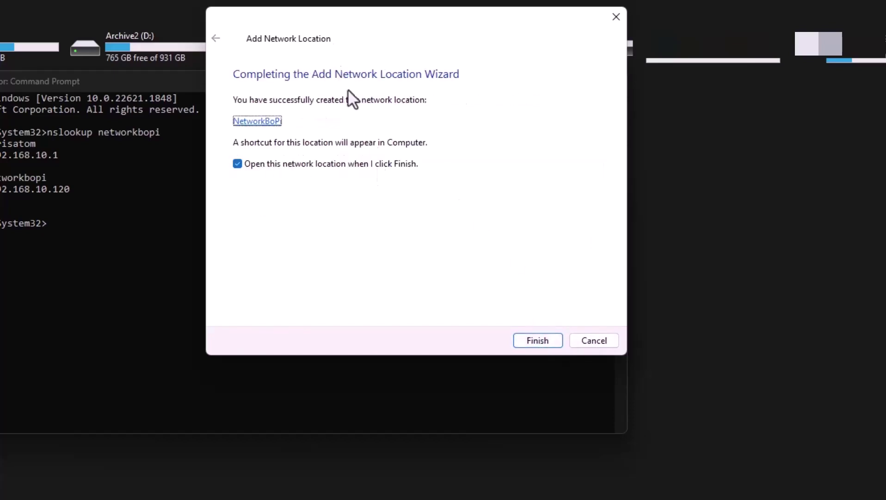
key(Return)
drag(364, 43, 549, 71)
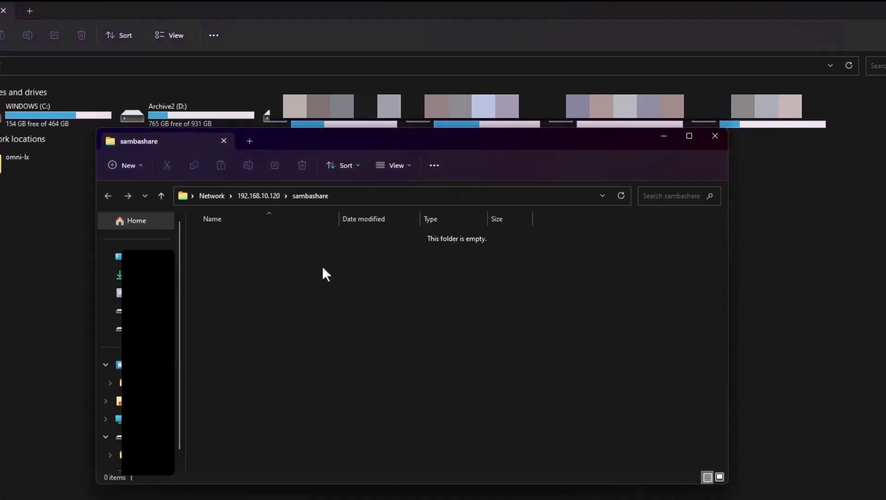
Create an empty text document named TestDoc_Win in the sambashare folder from File Explorer
right_click(324, 268)
mouse_move(387, 437)
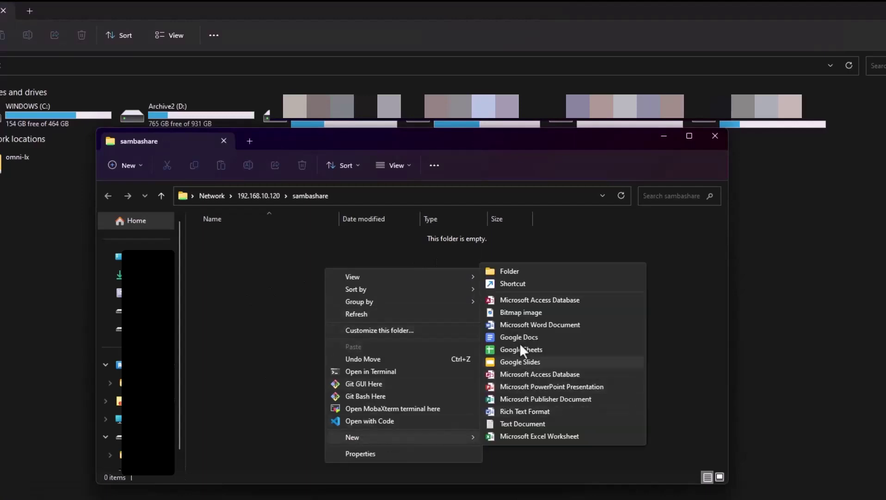
click(523, 423)
text(Test)
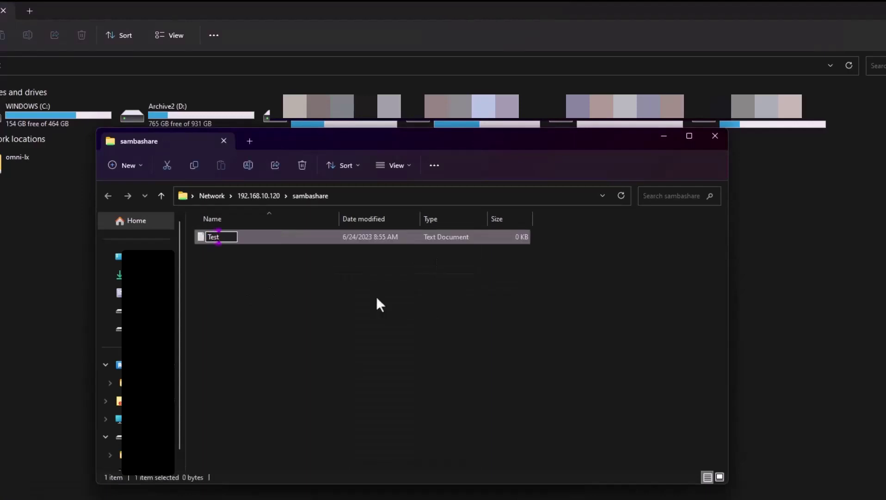
text(Doc_Win)
key(Return)
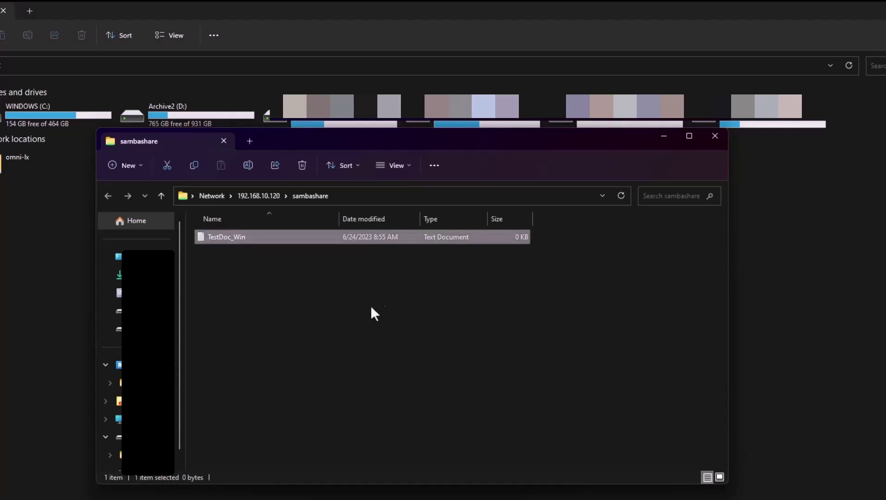
click(509, 496)
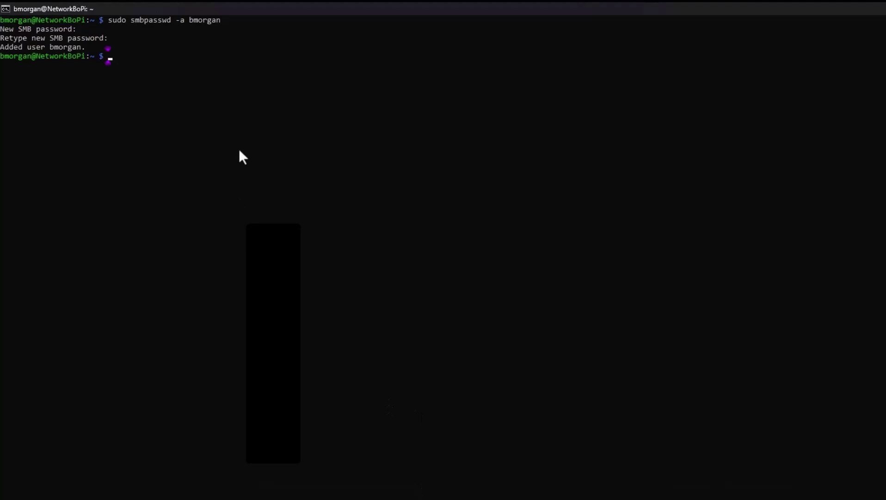
Run ls sambashare/ on the Pi and highlight TestDoc_Win.txt in the output
text(ls /)
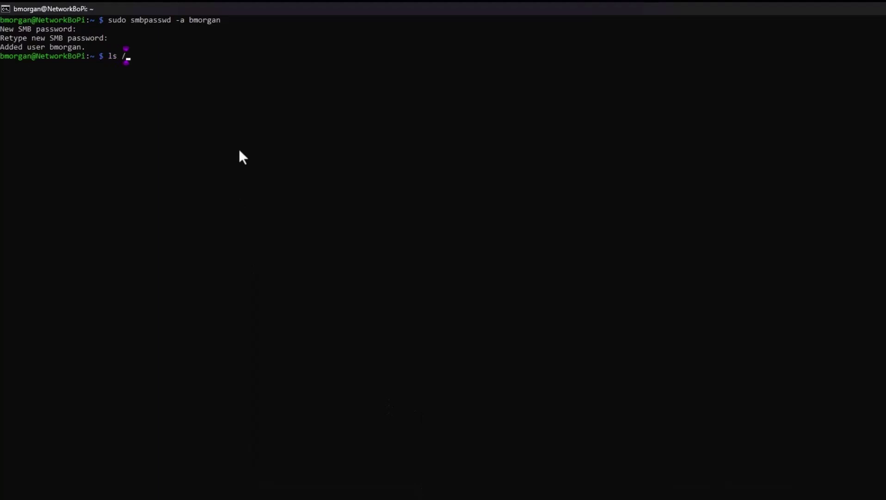
text(s)
key(BackSpace)
key(BackSpace)
text(sa)
key(Tab)
key(Return)
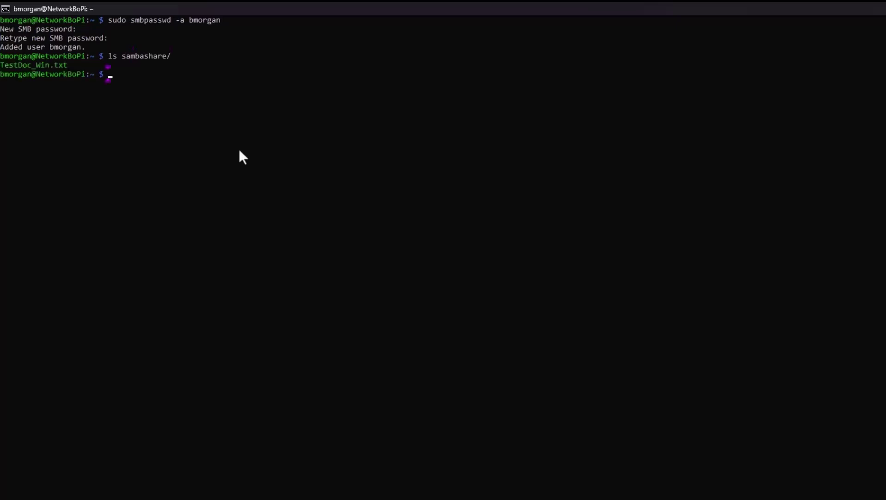
drag(77, 65, 1, 68)
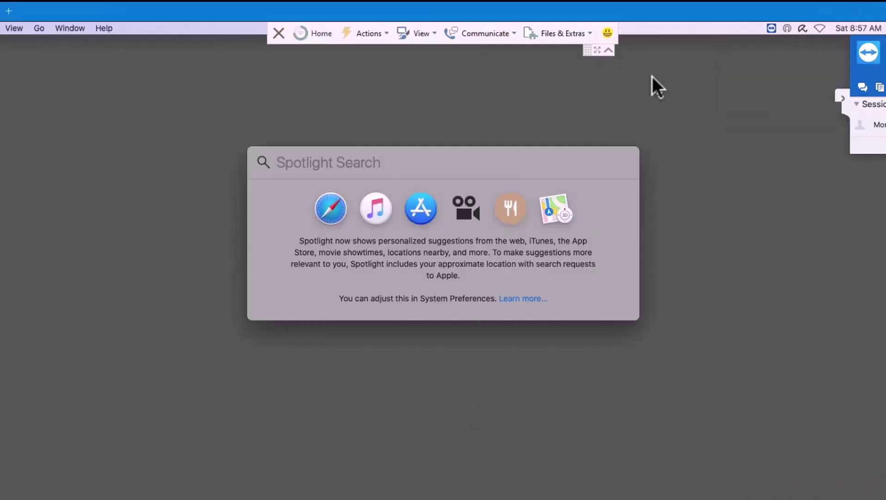
Connect Finder to smb://192.168.10.120/sambashare via Spotlight
text(smb:)
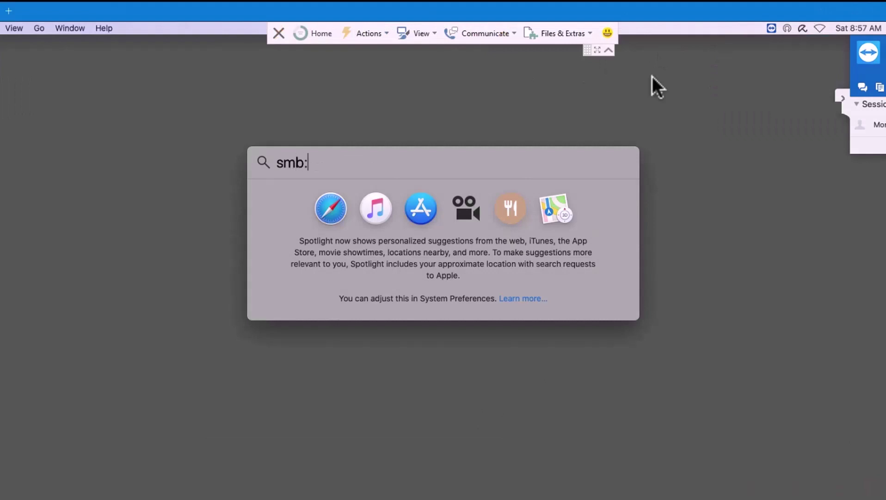
text(//192)
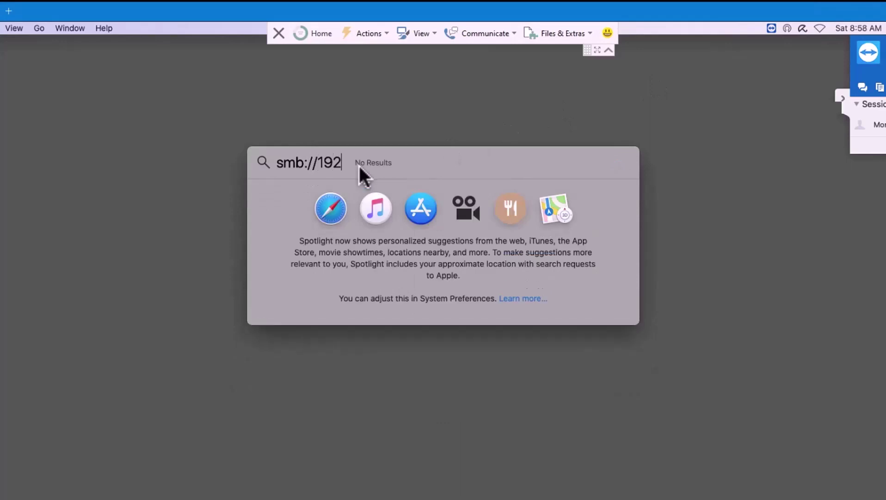
text(.168.10.120)
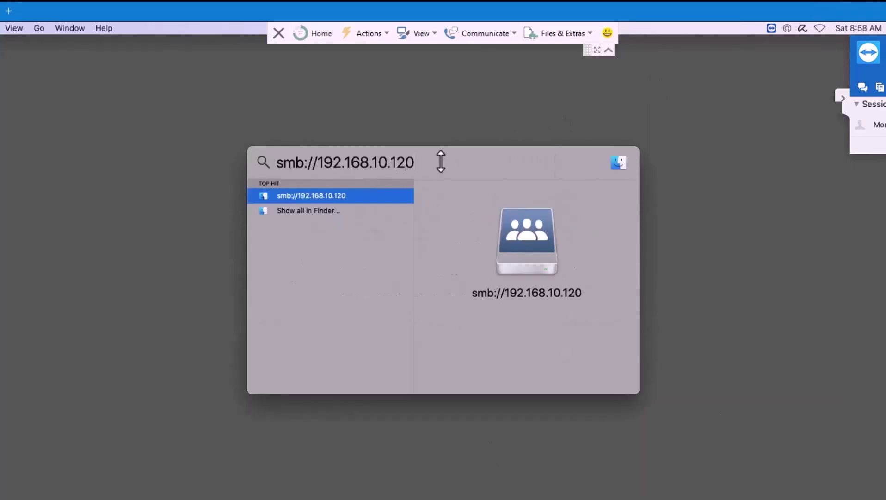
text(/sa)
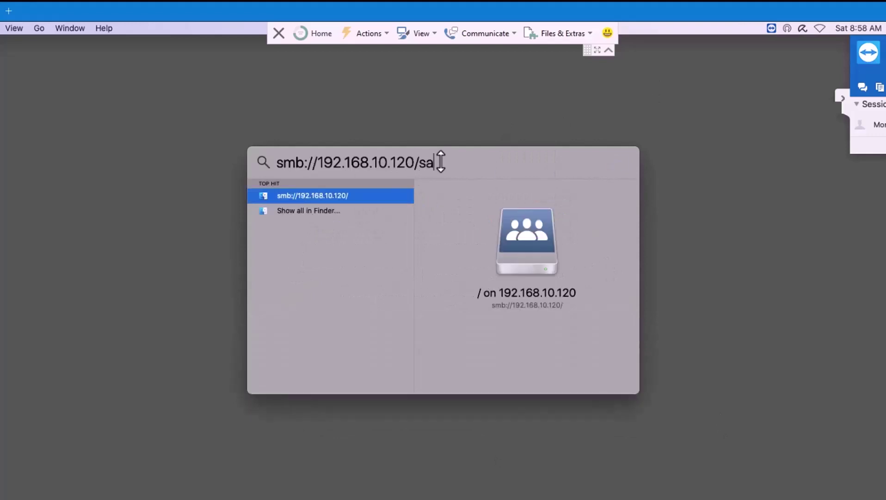
text(mbashare)
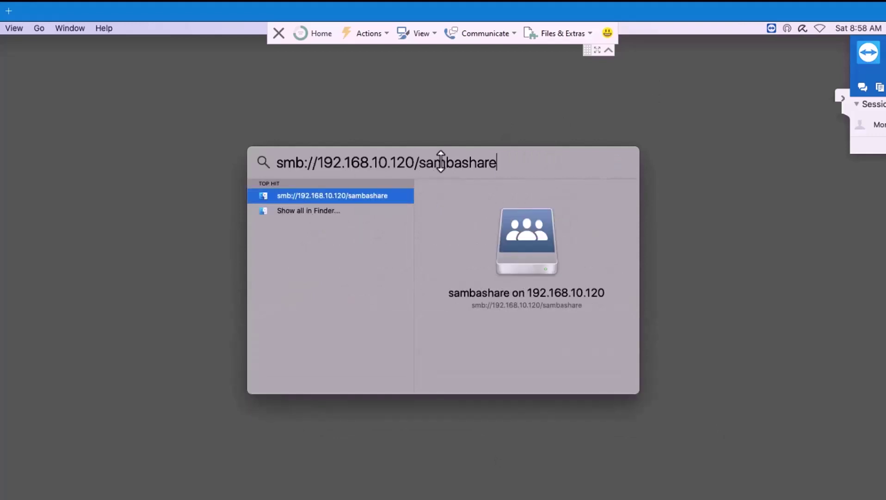
key(Return)
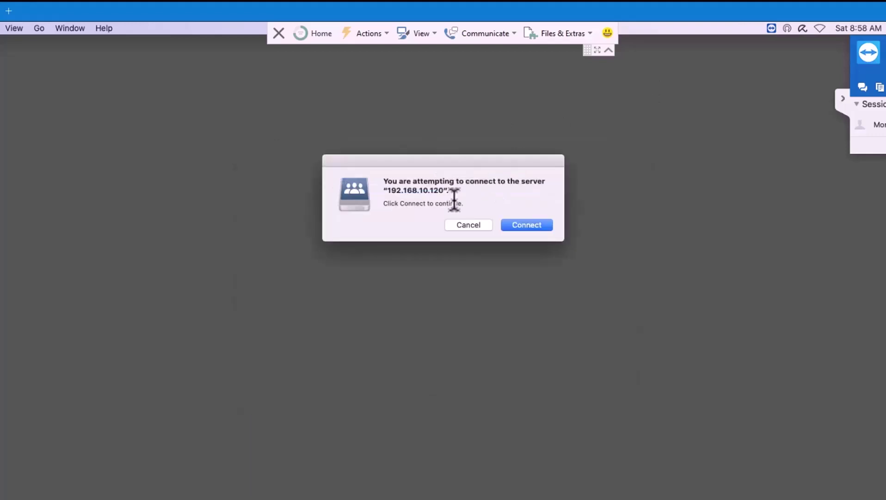
click(534, 226)
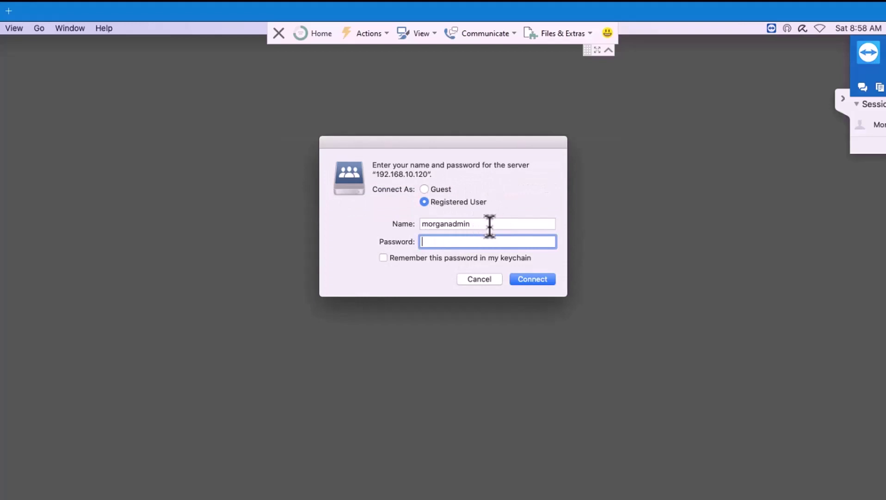
Replace the prefilled name with the registered user's name and password, then log in
drag(471, 224, 451, 224)
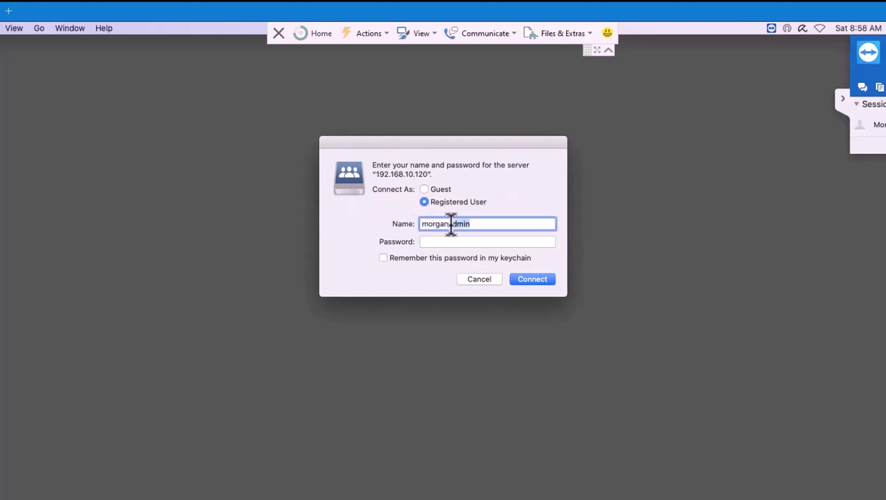
key(Up)
key(Delete)
key(Delete)
key(Delete)
key(Delete)
key(Delete)
key(Delete)
key(Delete)
key(Delete)
key(Delete)
key(Delete)
key(Delete)
text(bmorgan)
click(438, 241)
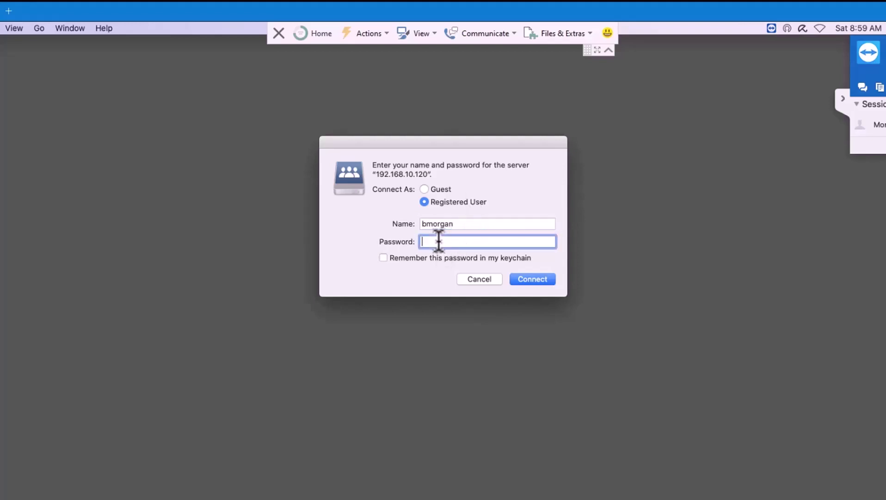
text(••••••••••••)
click(533, 280)
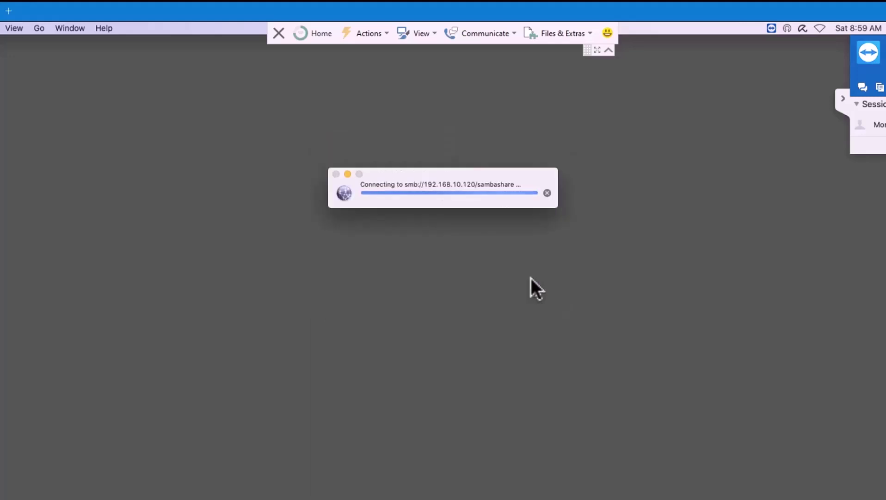
Add a new folder named Mac_FOlder in the mounted sambashare window
drag(313, 129, 276, 154)
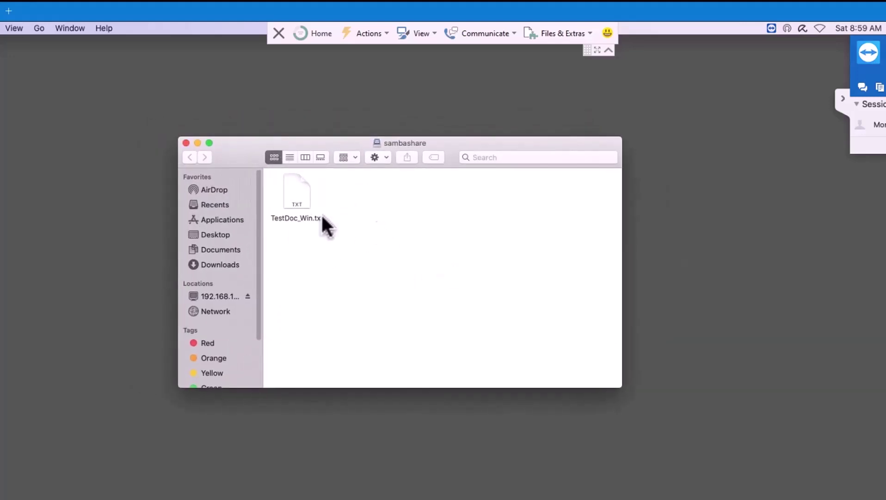
right_click(436, 206)
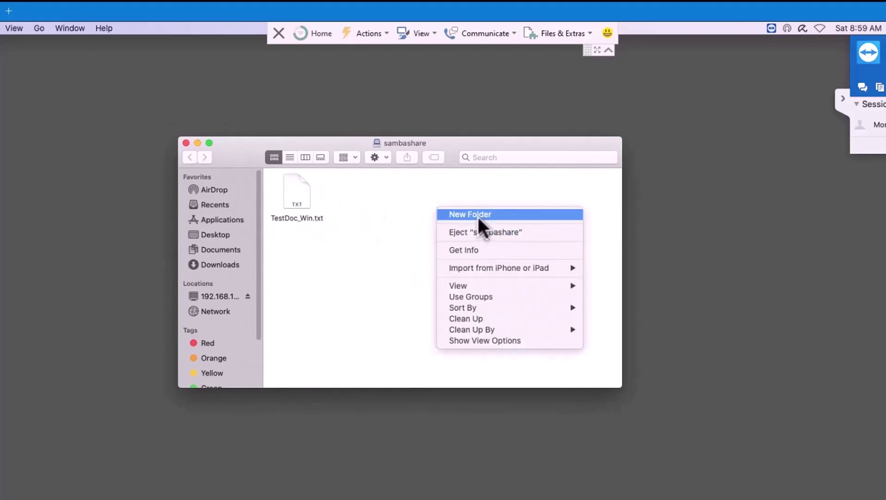
click(478, 216)
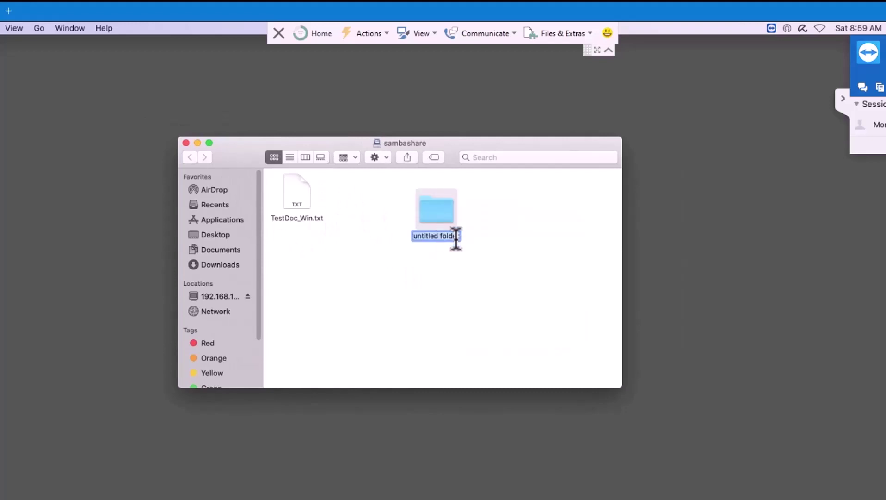
text(Mac )
text(FOlder)
key(Return)
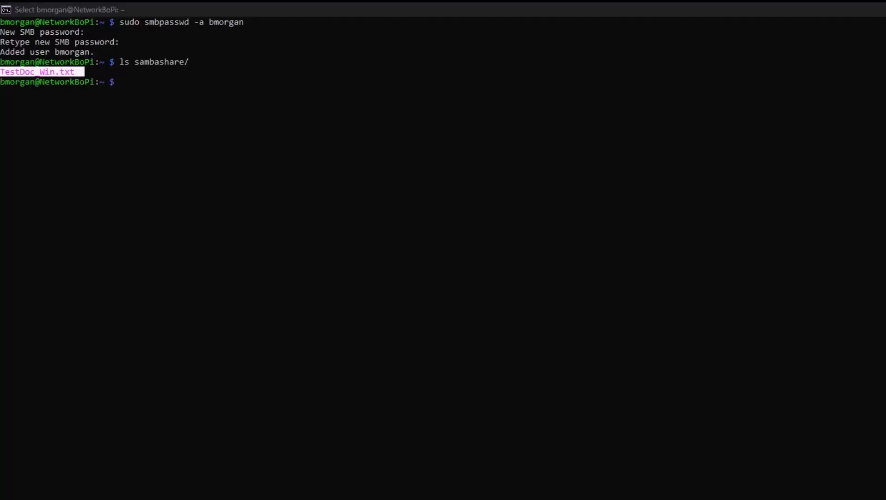
Rerun ls sambashare/ on the Pi and mark the new Mac_FOlder entry
click(450, 298)
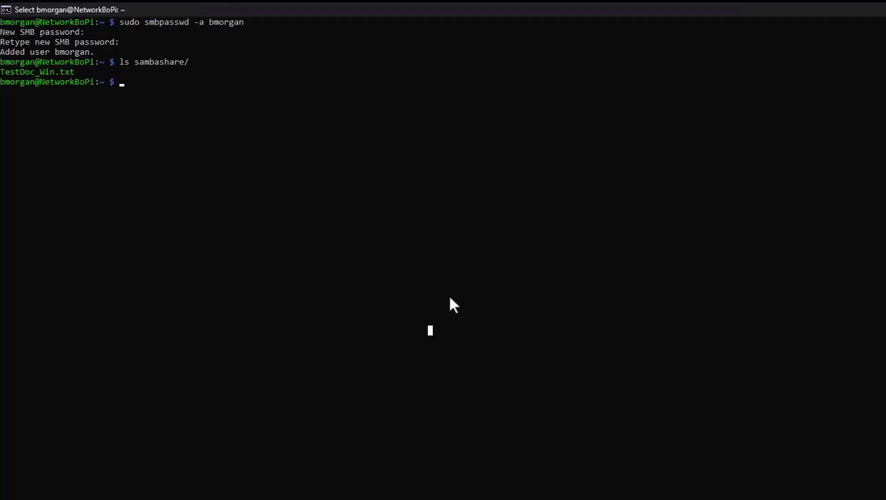
key(Up)
key(Return)
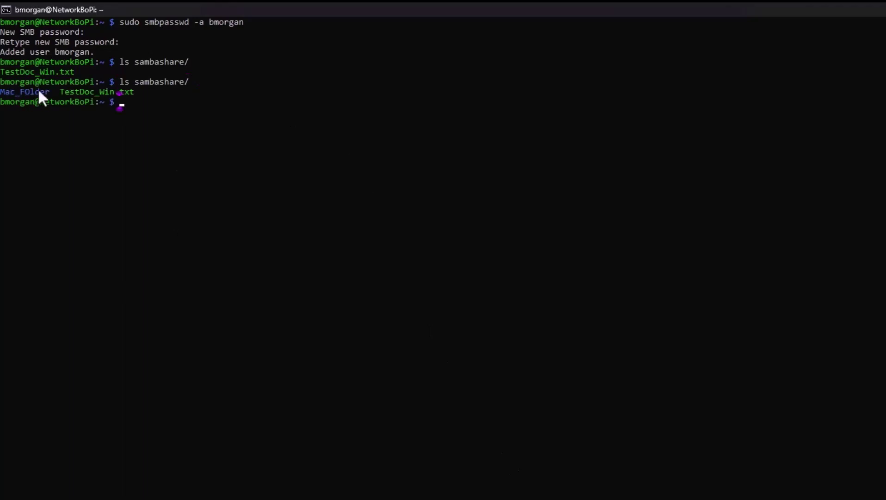
drag(8, 91, 0, 92)
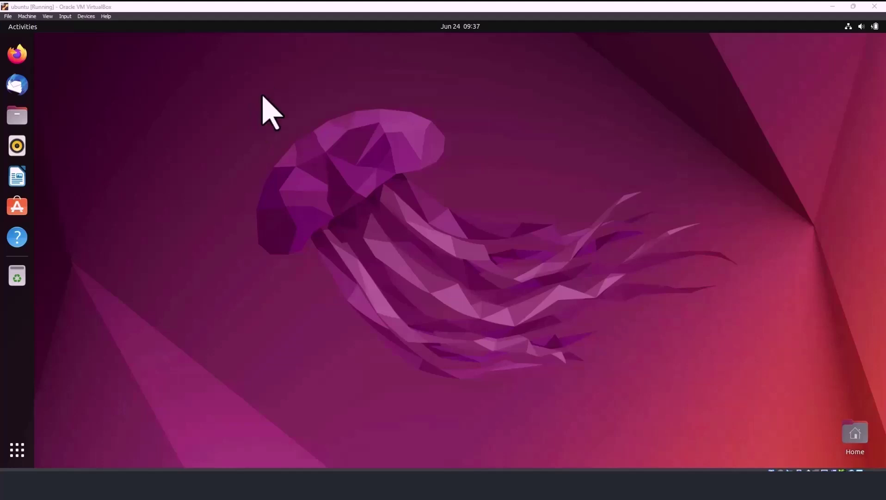
Open smb://192.168.10.120/sambashare in Ubuntu Files, logging in as a registered user
click(24, 115)
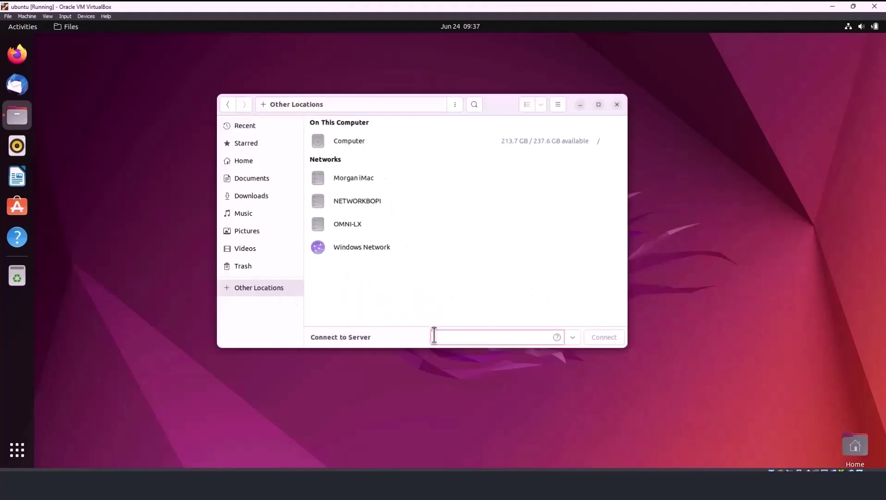
text(smb://192.168.10.12)
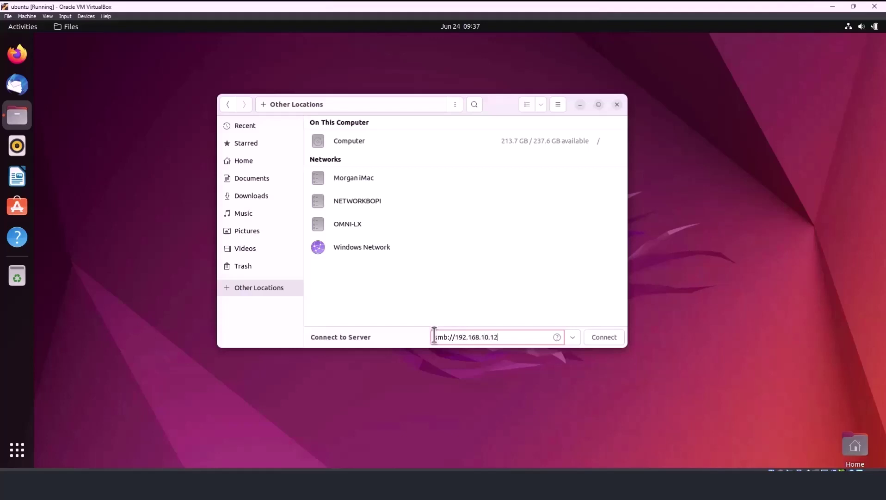
text(0/sambashare)
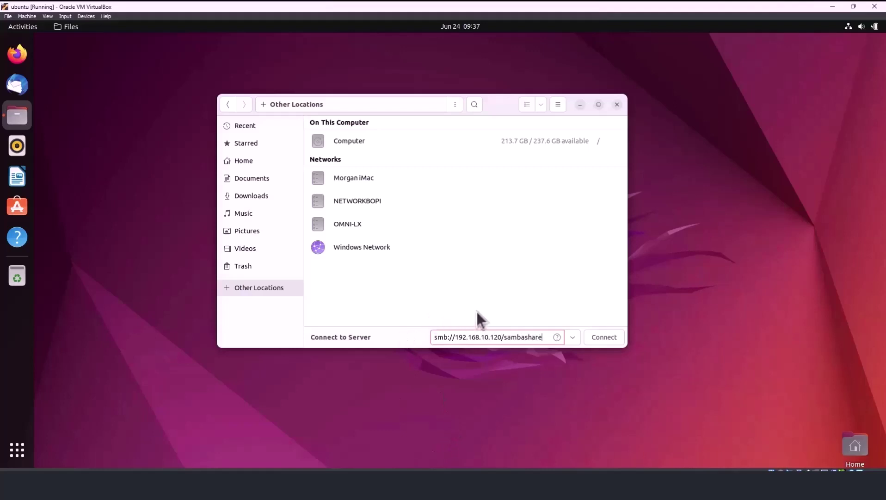
key(Return)
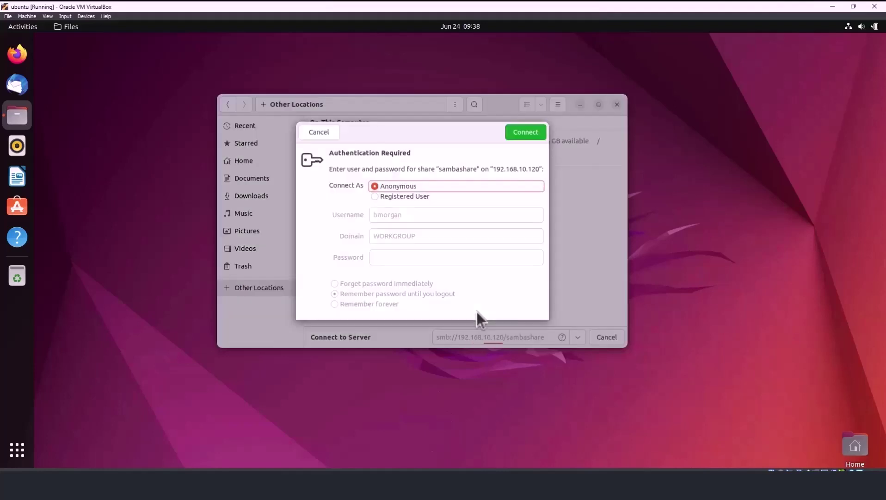
click(376, 196)
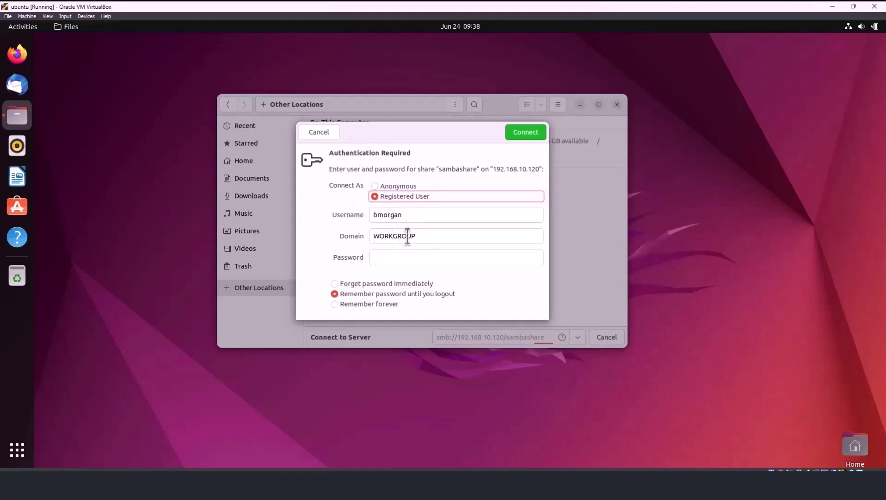
click(400, 255)
text(•••••)
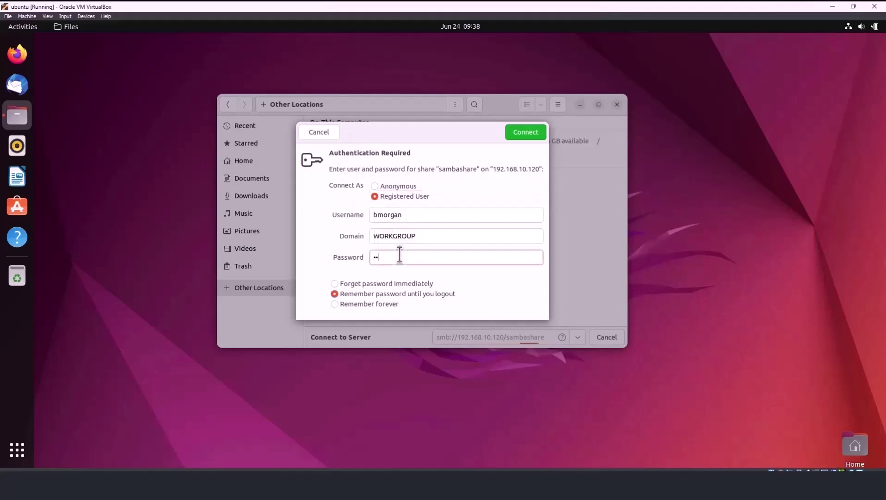
key(Return)
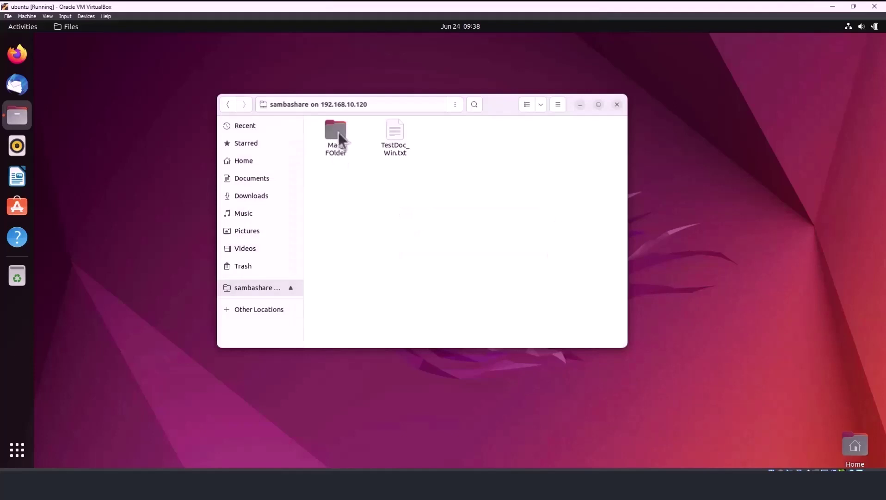
Select Mac_FOlder and TestDoc_Win.txt in the share to confirm both are visible
click(338, 131)
click(401, 132)
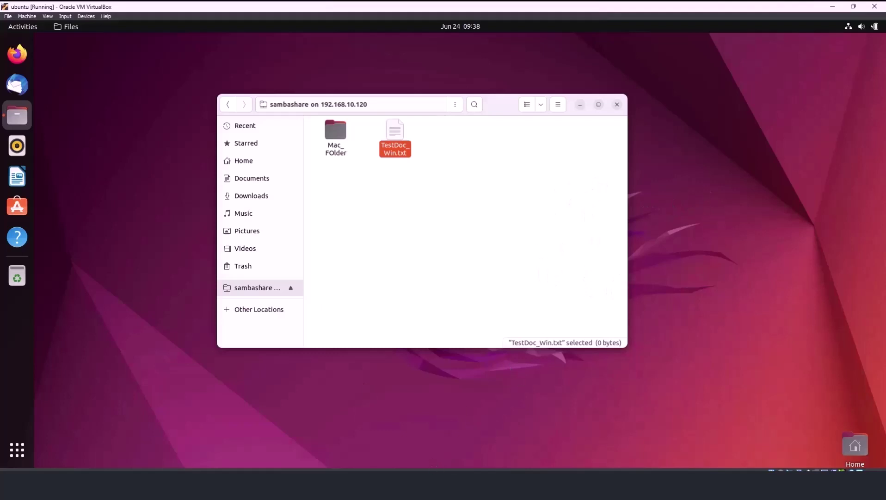
key(alt+Tab)
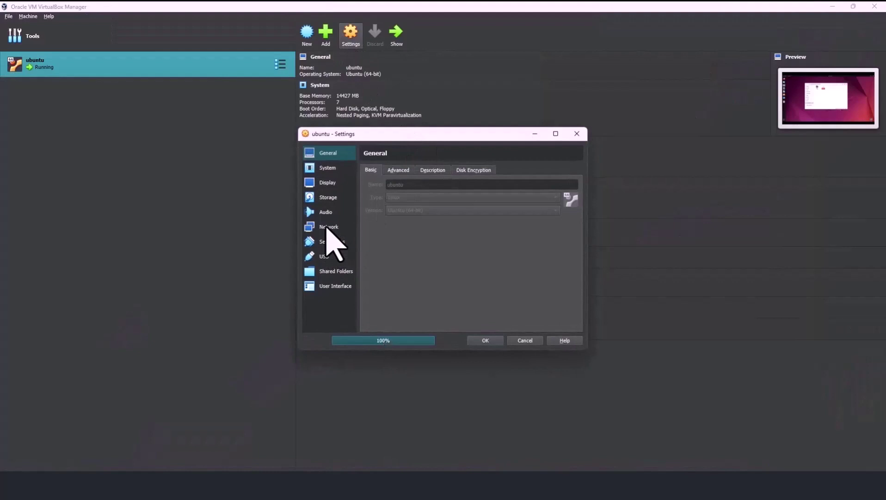
click(328, 227)
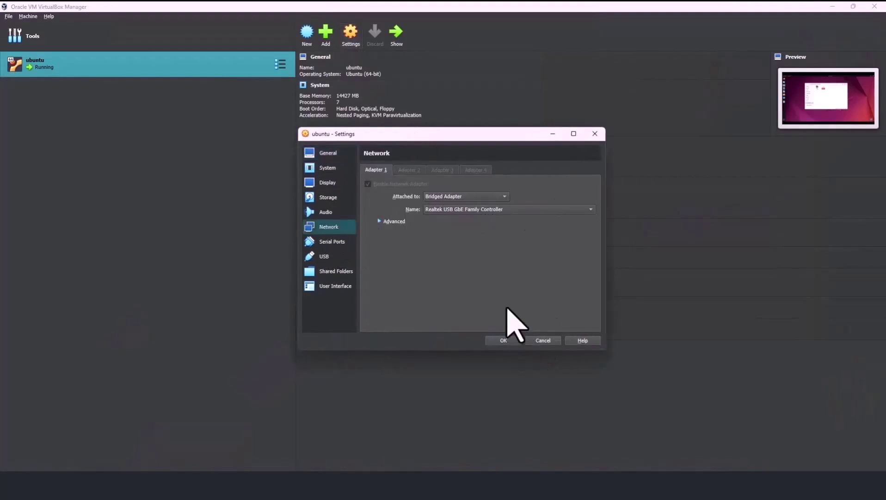
click(531, 340)
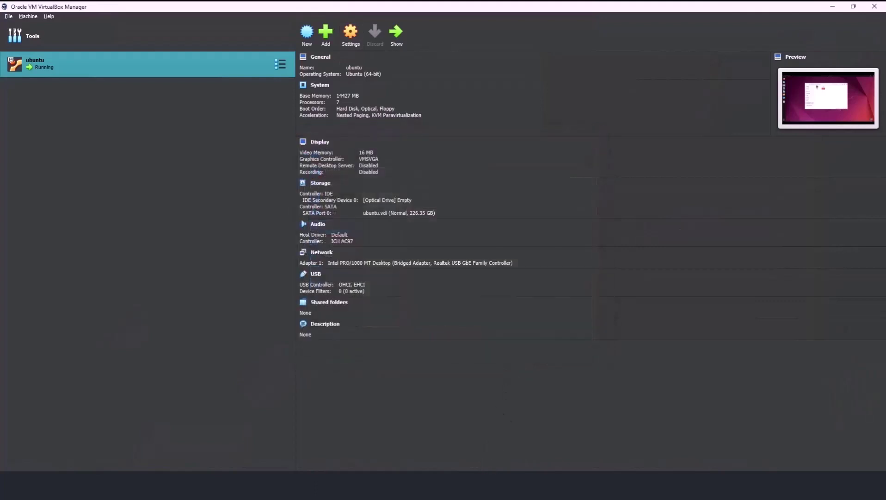
mouse_move(423, 485)
click(423, 443)
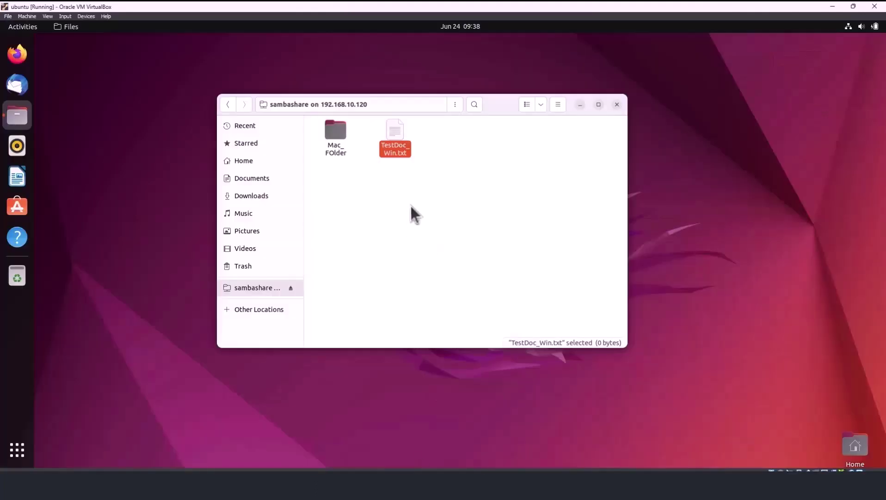